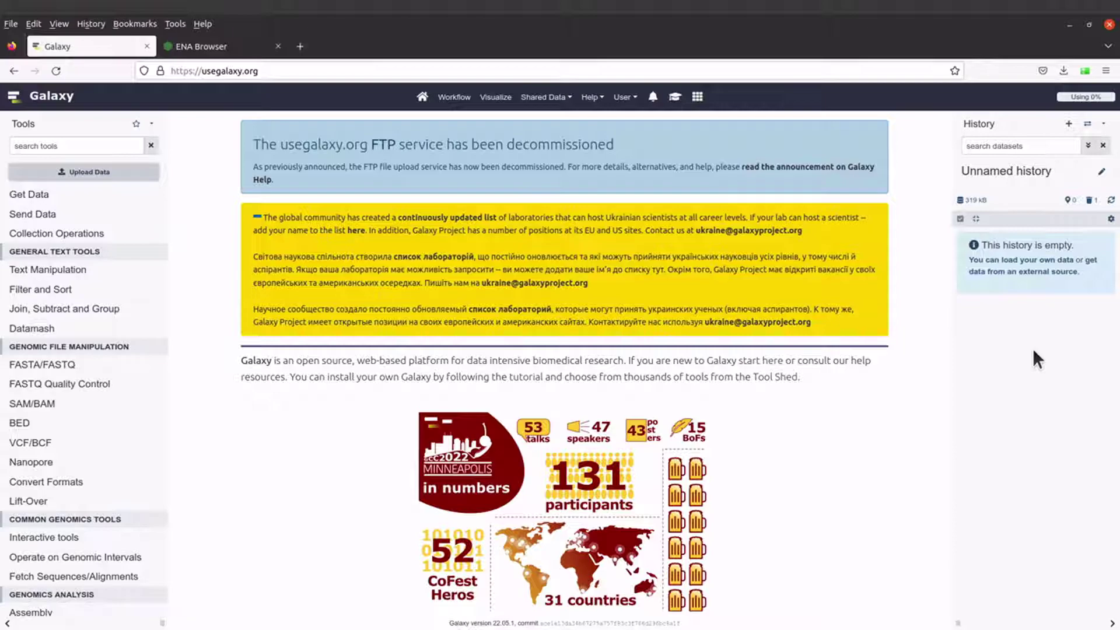
Step: Create a new history and rename it to Data Upload
{"action": "left_click", "coordinate": [1065, 140]}
{"action": "left_click", "coordinate": [1102, 171]}
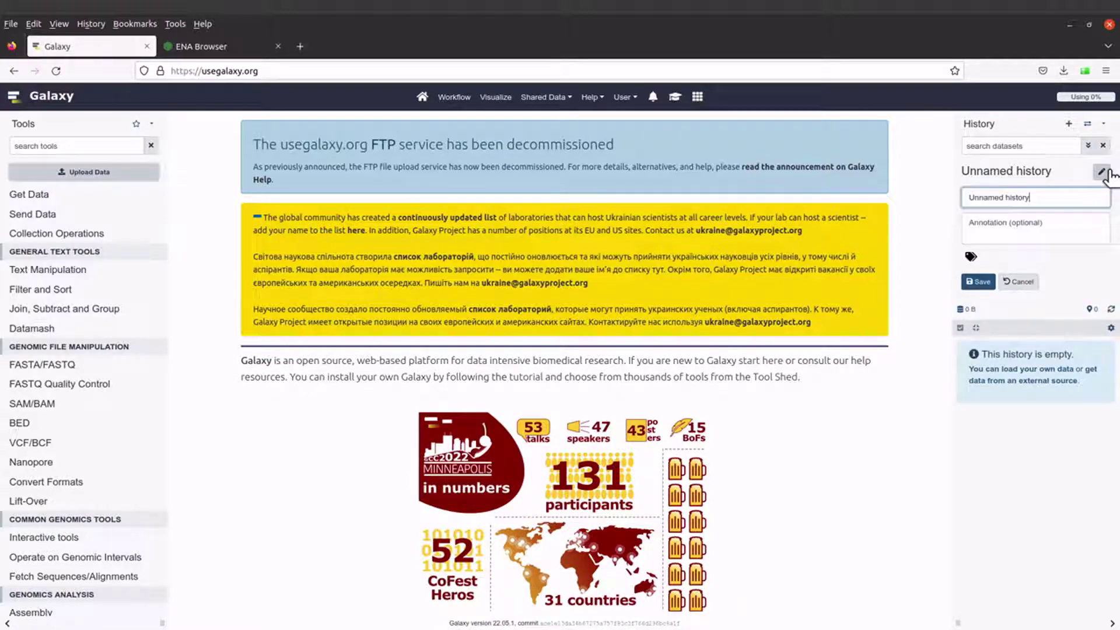
{"action": "left_click_drag", "start_coordinate": [1045, 197], "coordinate": [970, 198]}
{"action": "type", "text": "Data Upload"}
{"action": "left_click", "coordinate": [980, 283]}
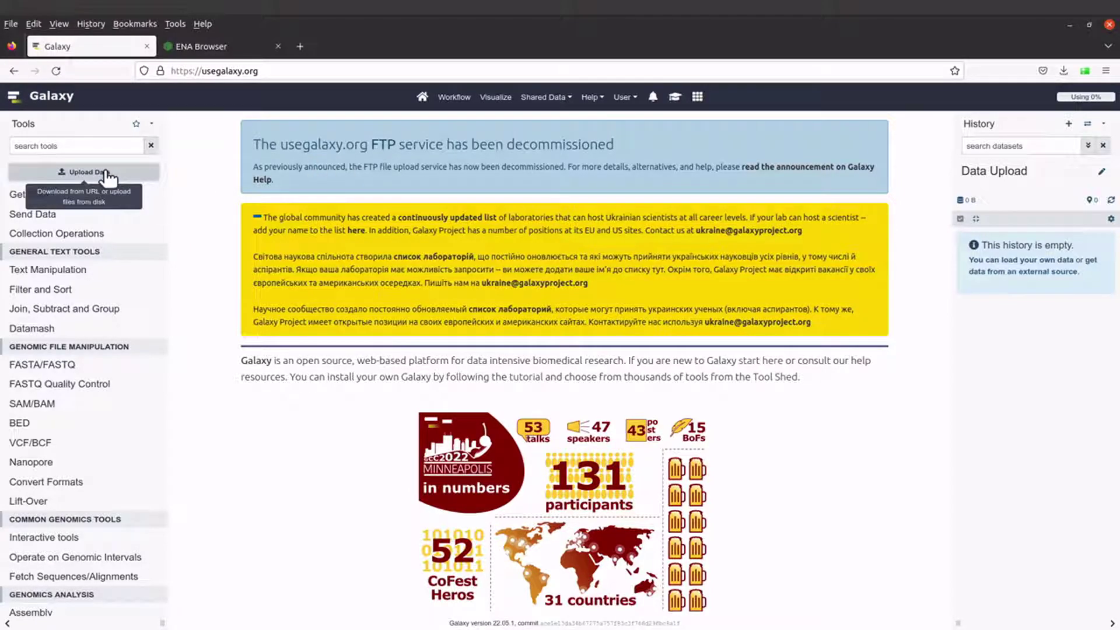
Step: Upload the local files P7741_R1.fastq.gz and P7741_R2.fastq.gz from the Genome Assembly folder into the history, leaving type and genome at their defaults
{"action": "left_click", "coordinate": [76, 170]}
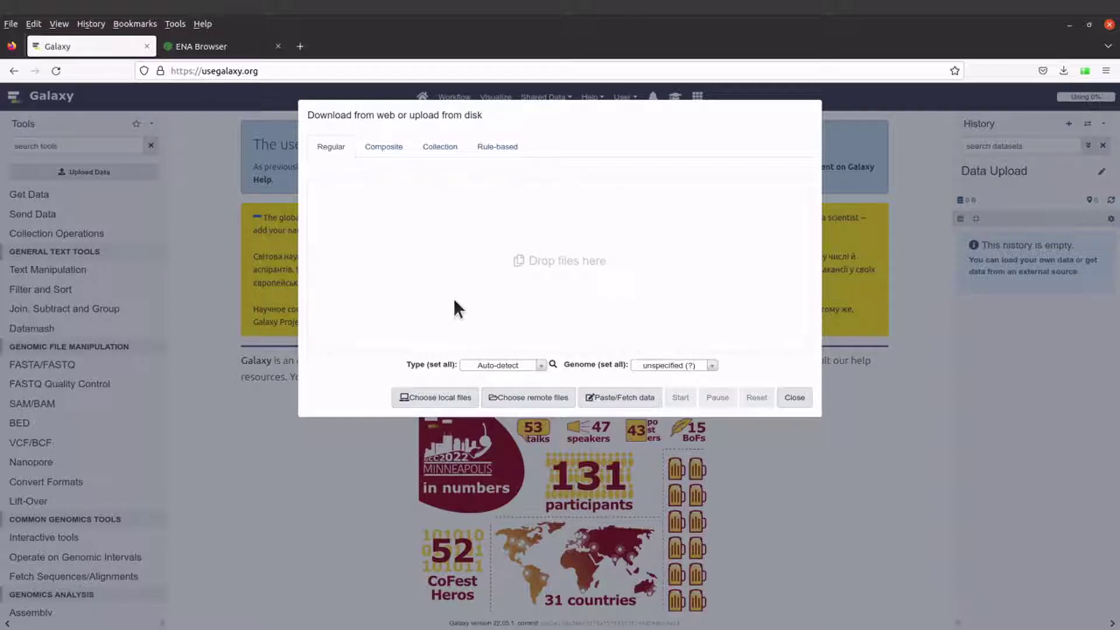
{"action": "left_click", "coordinate": [426, 401]}
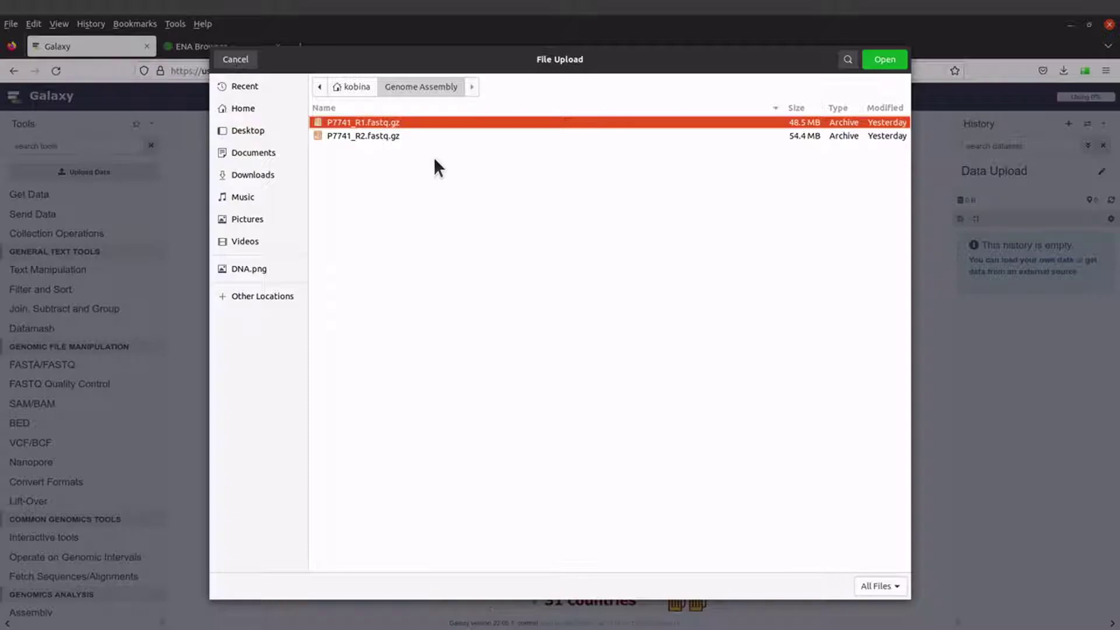
{"action": "left_click", "coordinate": [390, 138]}
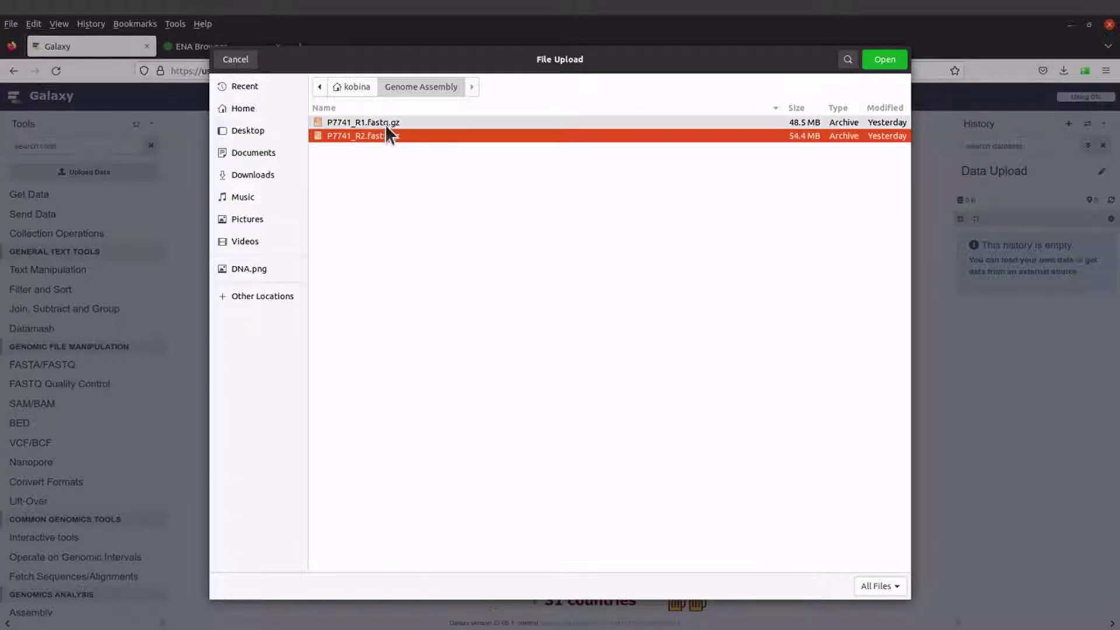
{"action": "left_click", "coordinate": [384, 124]}
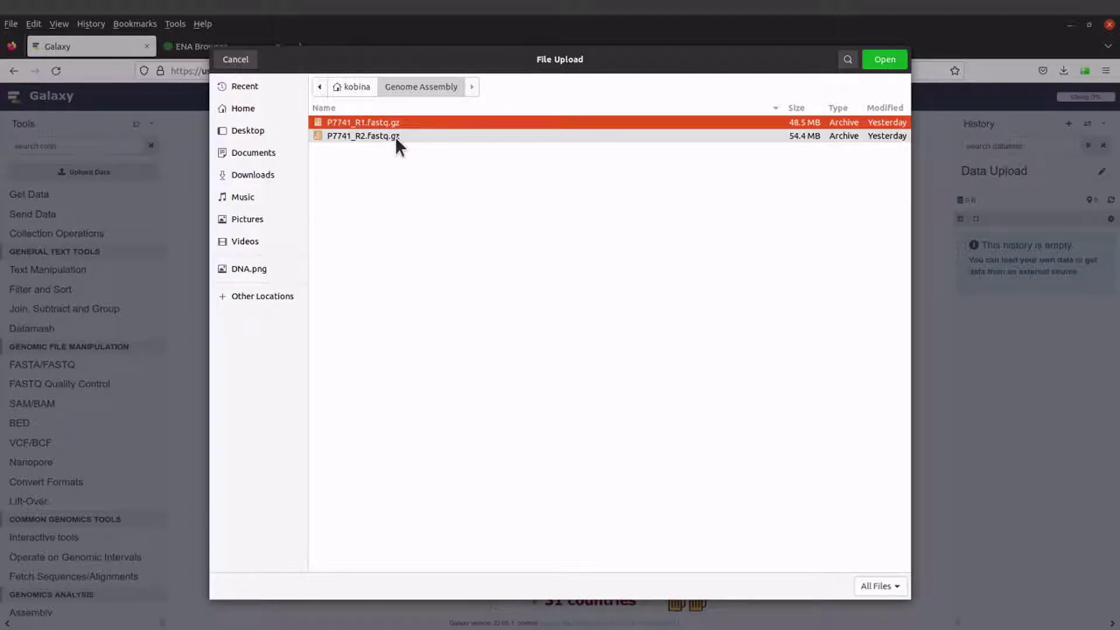
{"action": "left_click", "coordinate": [394, 137], "text": "shift"}
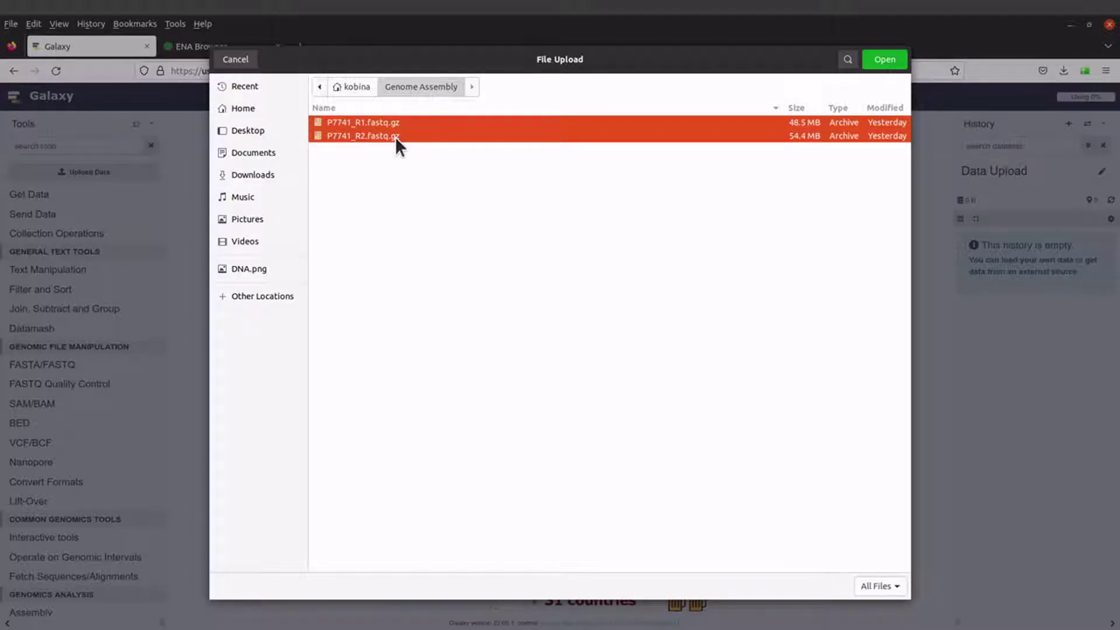
{"action": "left_click", "coordinate": [884, 58]}
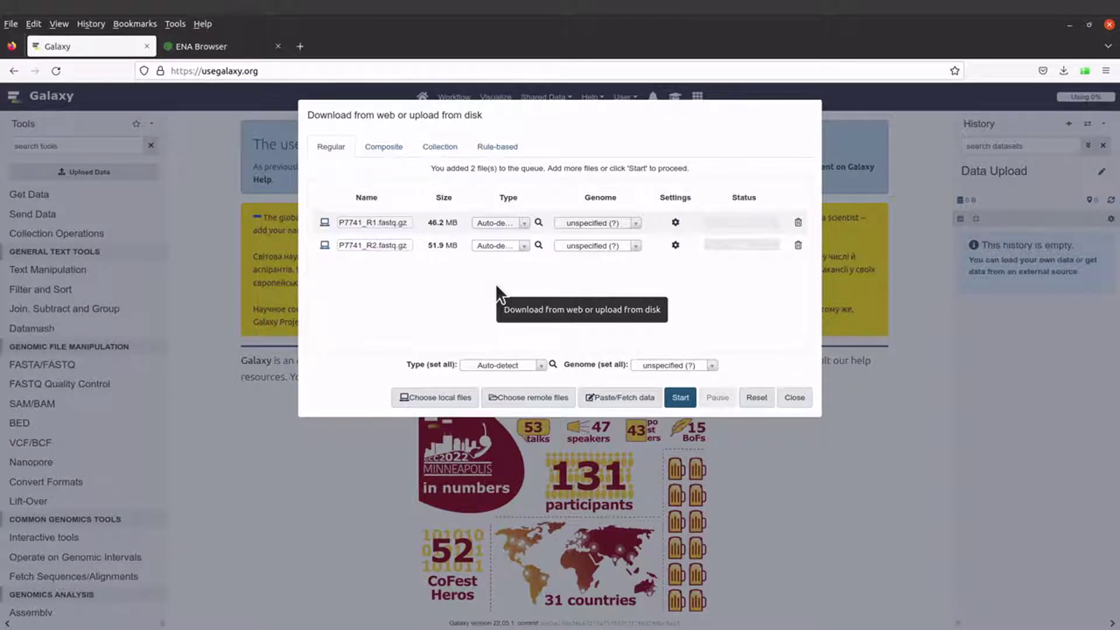
{"action": "left_click", "coordinate": [688, 399]}
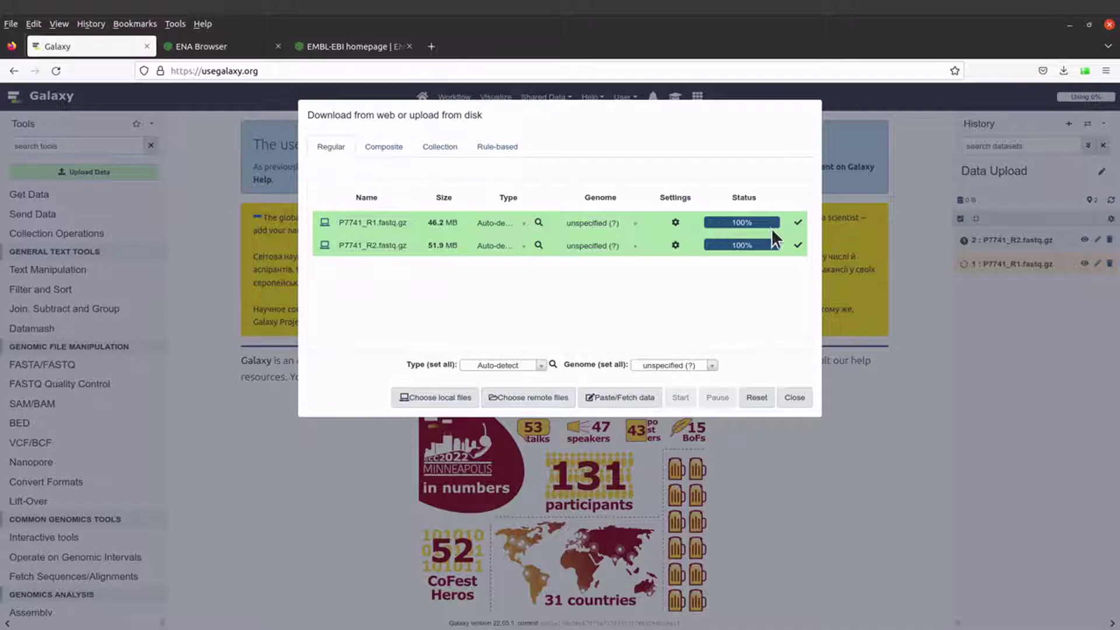
{"action": "left_click", "coordinate": [795, 398]}
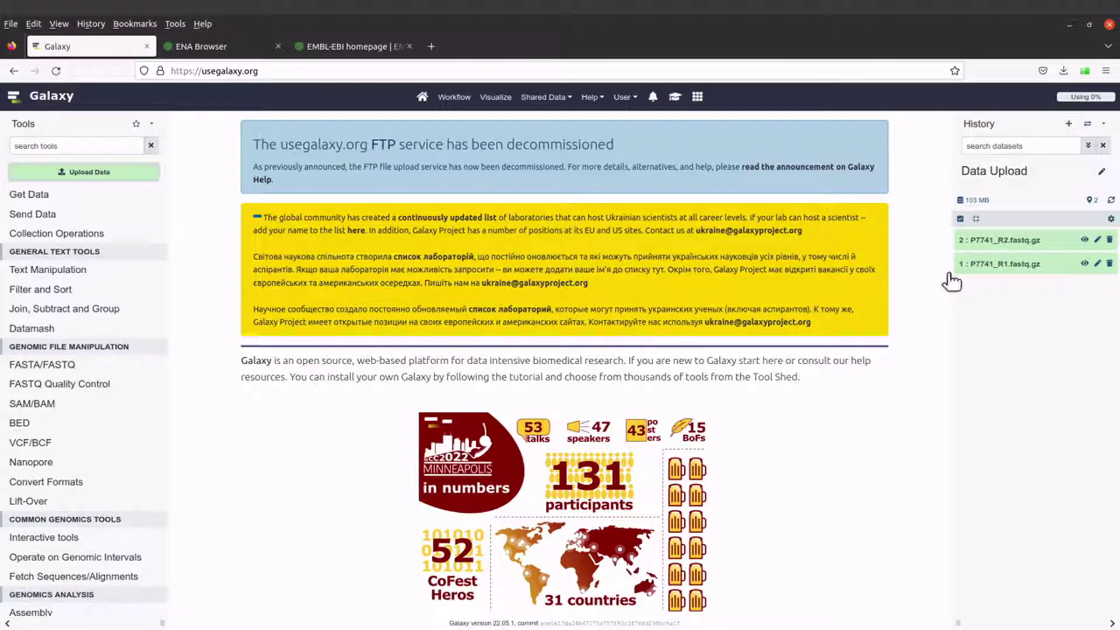
Step: Clear the finished files from the upload queue and open the list of remote file sources
{"action": "left_click", "coordinate": [74, 173]}
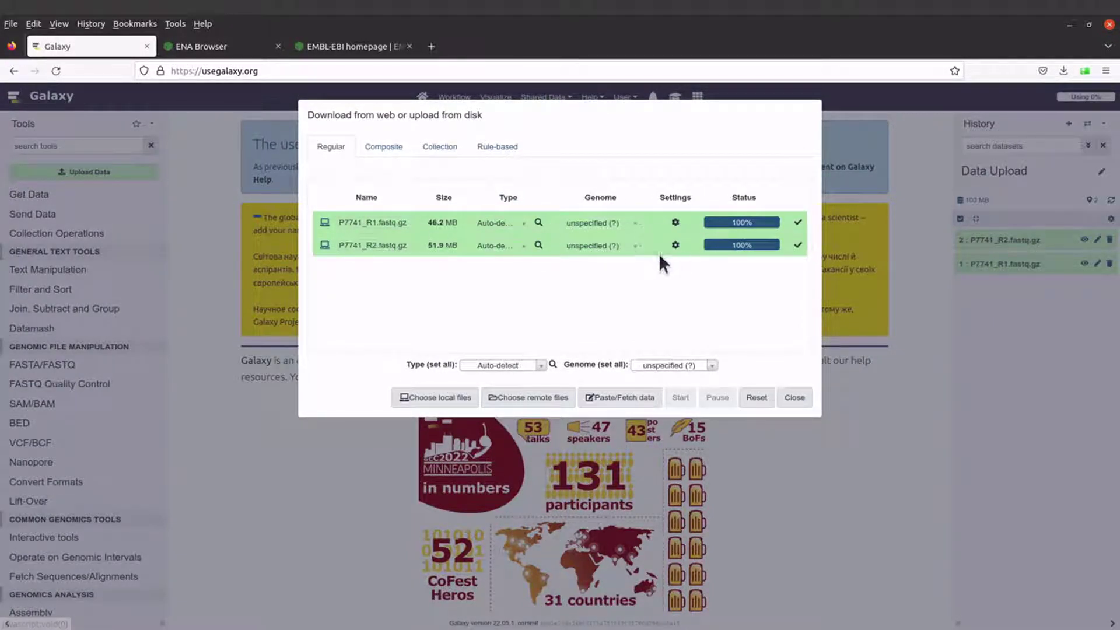
{"action": "left_click", "coordinate": [761, 403]}
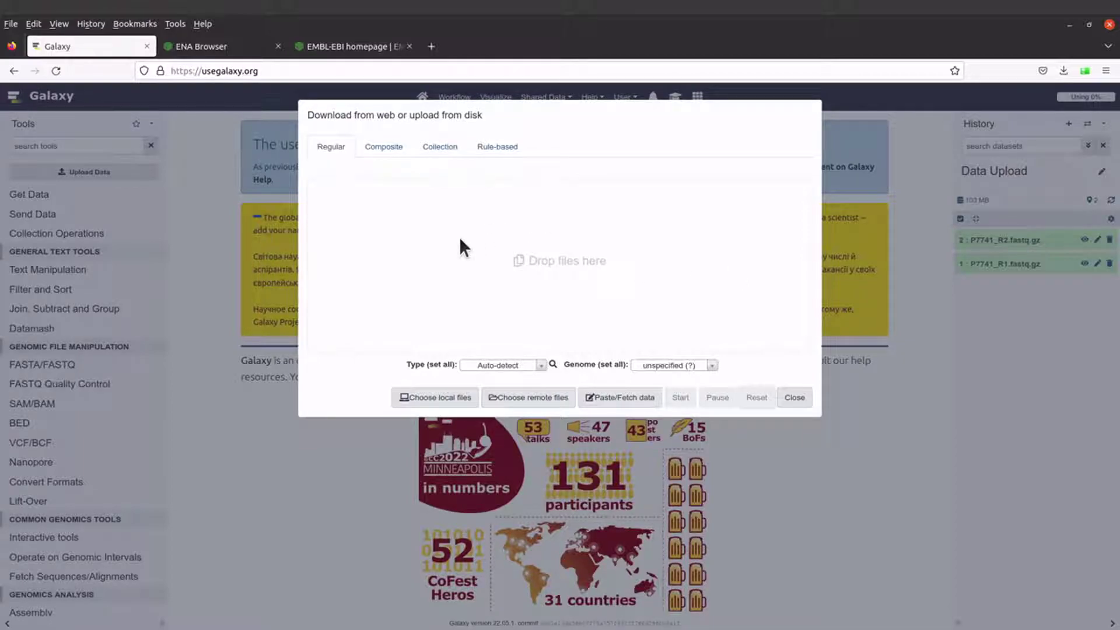
{"action": "left_click", "coordinate": [528, 403]}
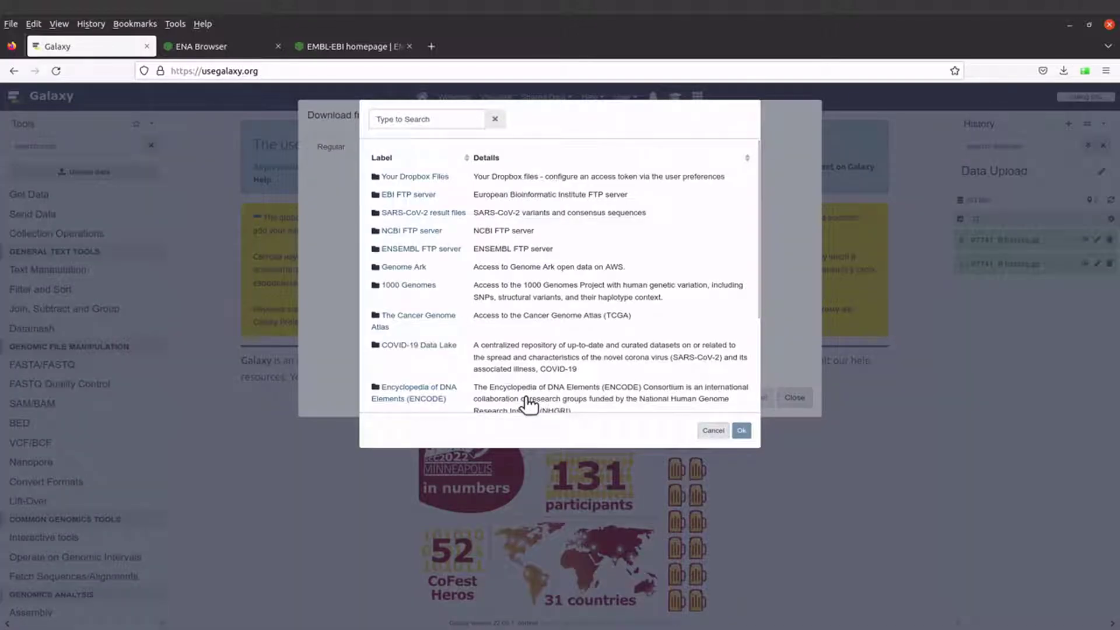
{"action": "scroll", "coordinate": [432, 362], "scroll_direction": "down", "scroll_amount": 3}
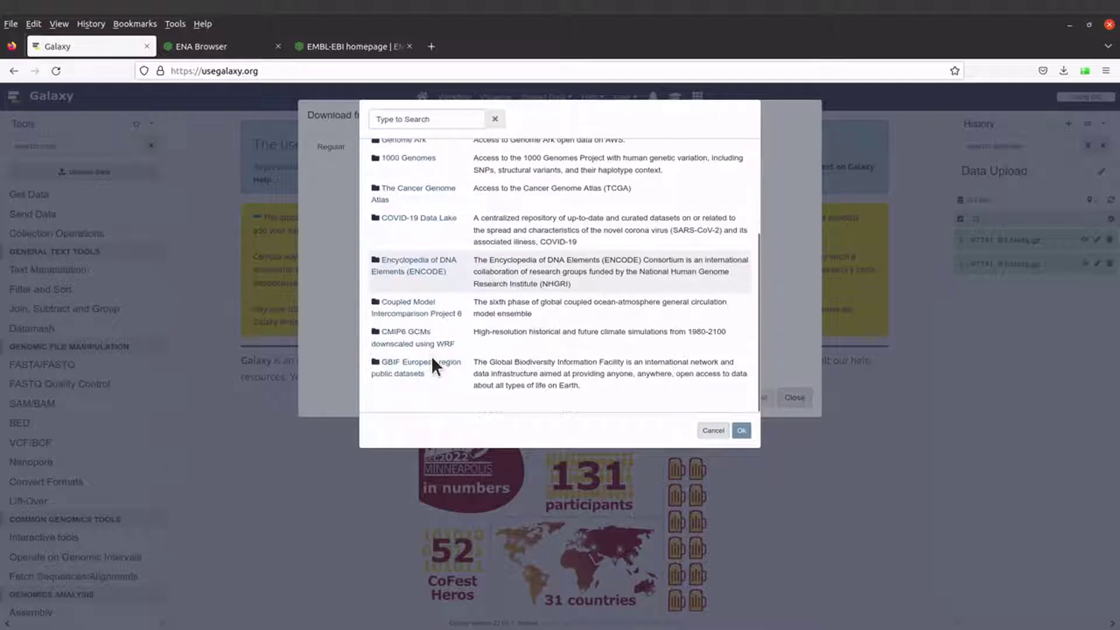
{"action": "scroll", "coordinate": [445, 301], "scroll_direction": "up", "scroll_amount": 3}
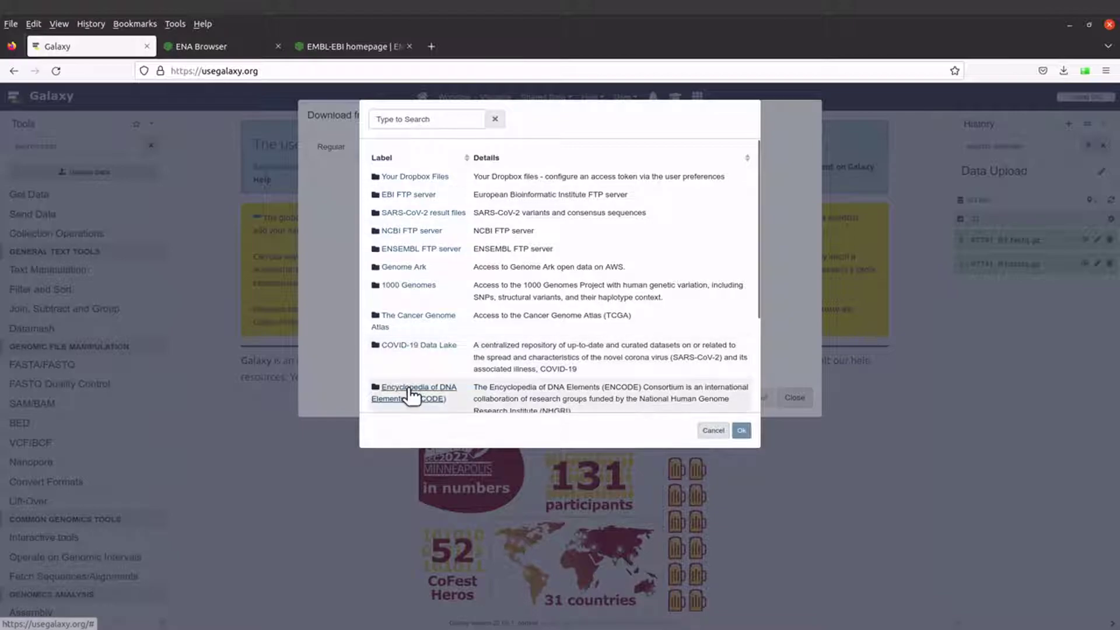
{"action": "scroll", "coordinate": [409, 393], "scroll_direction": "down", "scroll_amount": 3}
{"action": "scroll", "coordinate": [408, 393], "scroll_direction": "up", "scroll_amount": 3}
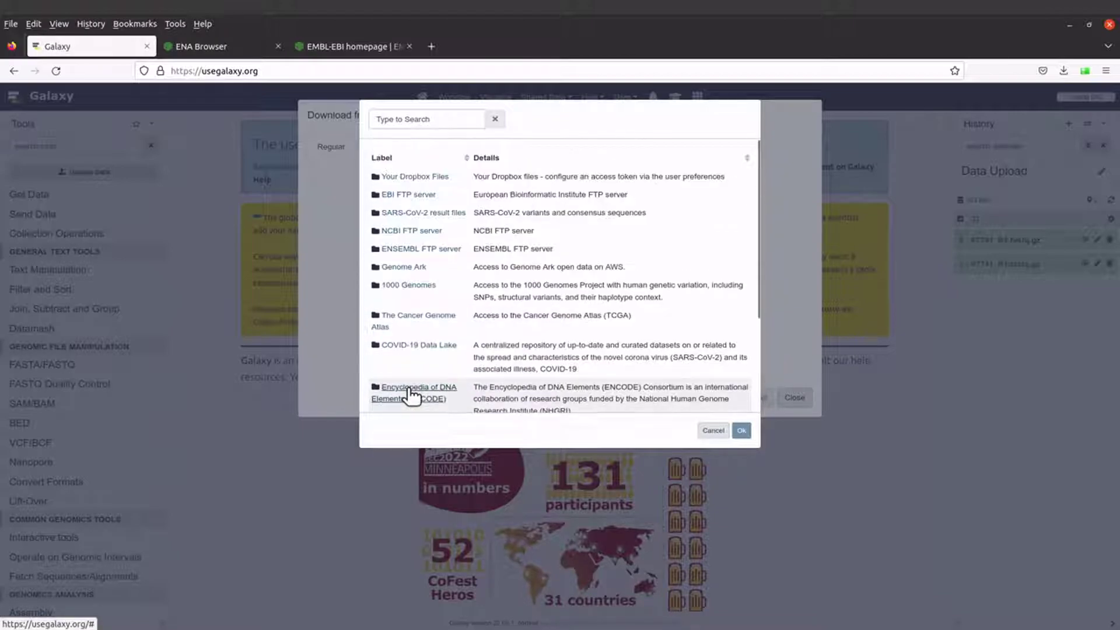
Step: Browse the EBI FTP server to the ftp folder inside 1000g
{"action": "left_click", "coordinate": [411, 194]}
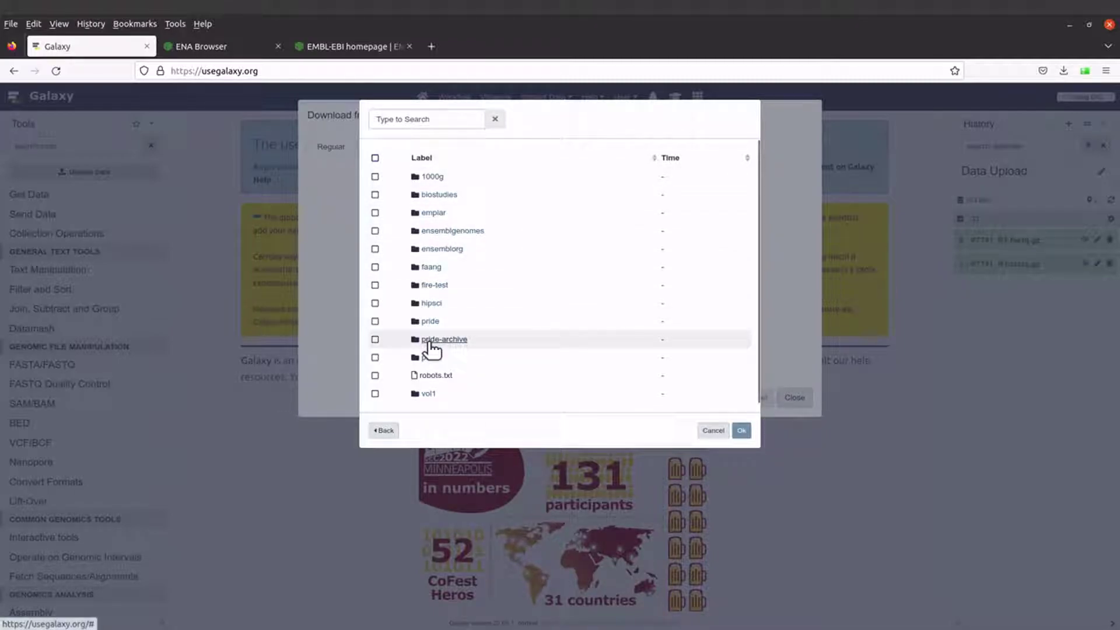
{"action": "left_click", "coordinate": [435, 177]}
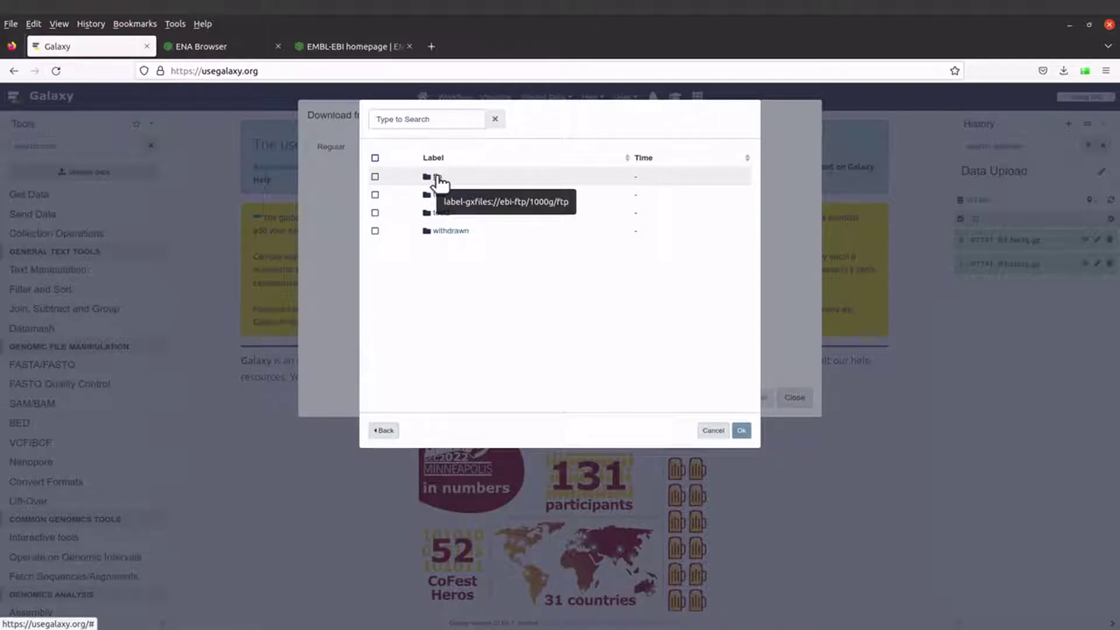
{"action": "left_click", "coordinate": [438, 177]}
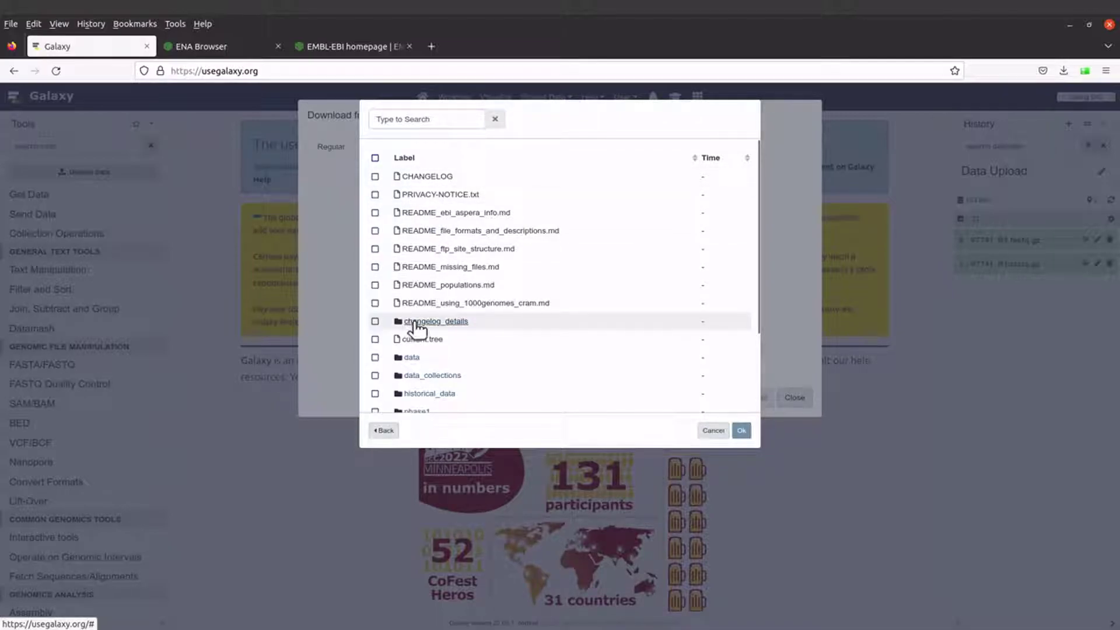
{"action": "left_click", "coordinate": [430, 178]}
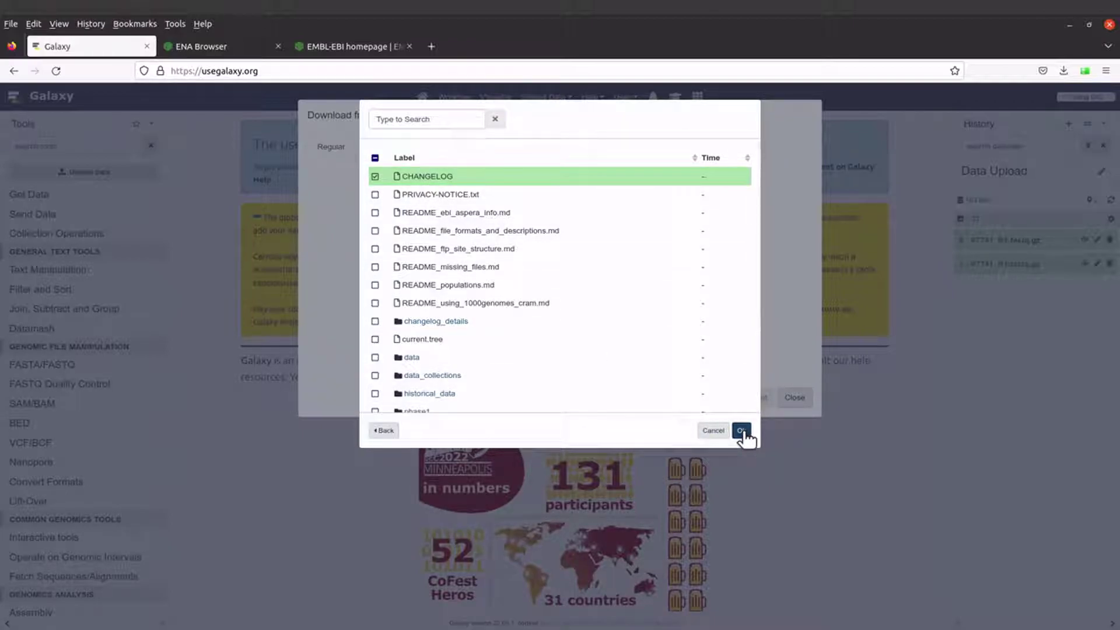
{"action": "left_click", "coordinate": [376, 158]}
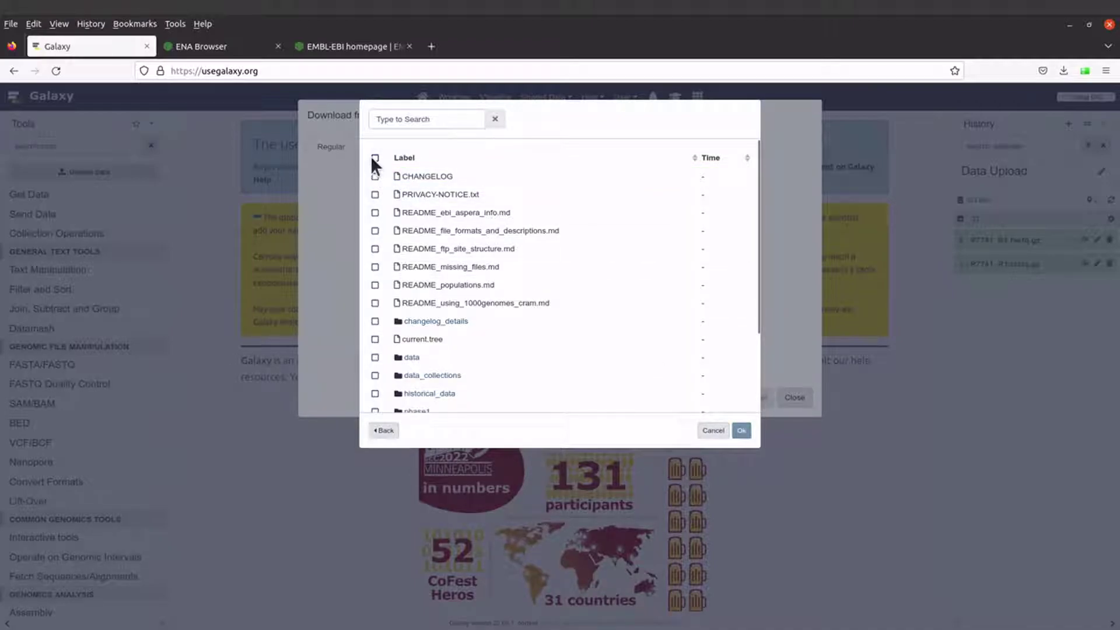
{"action": "left_click", "coordinate": [375, 158]}
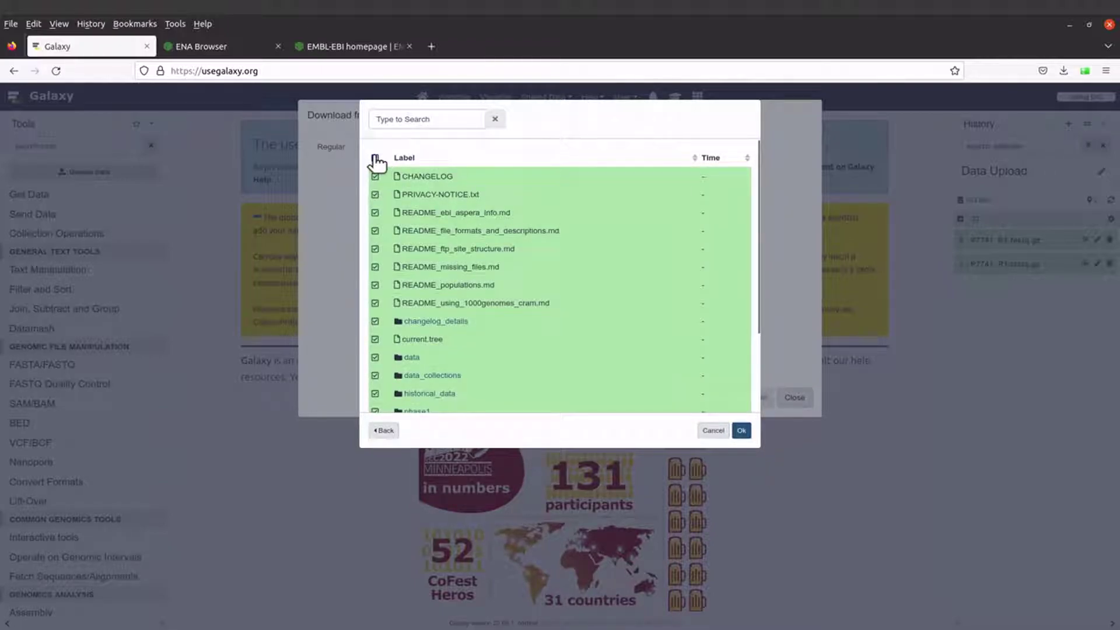
{"action": "left_click", "coordinate": [376, 158]}
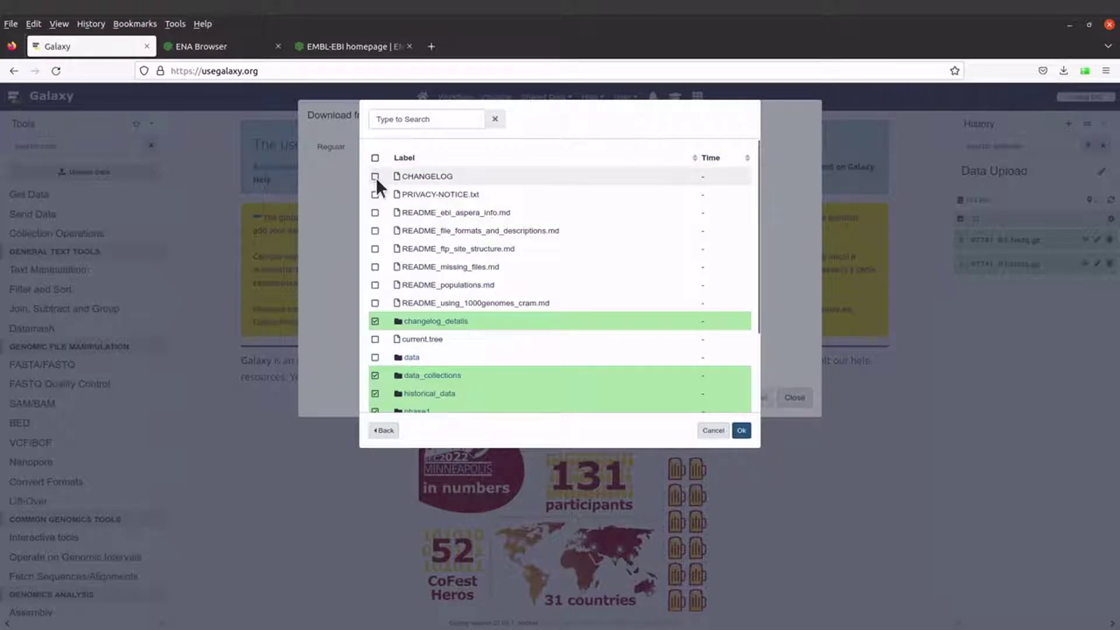
{"action": "left_click", "coordinate": [375, 158]}
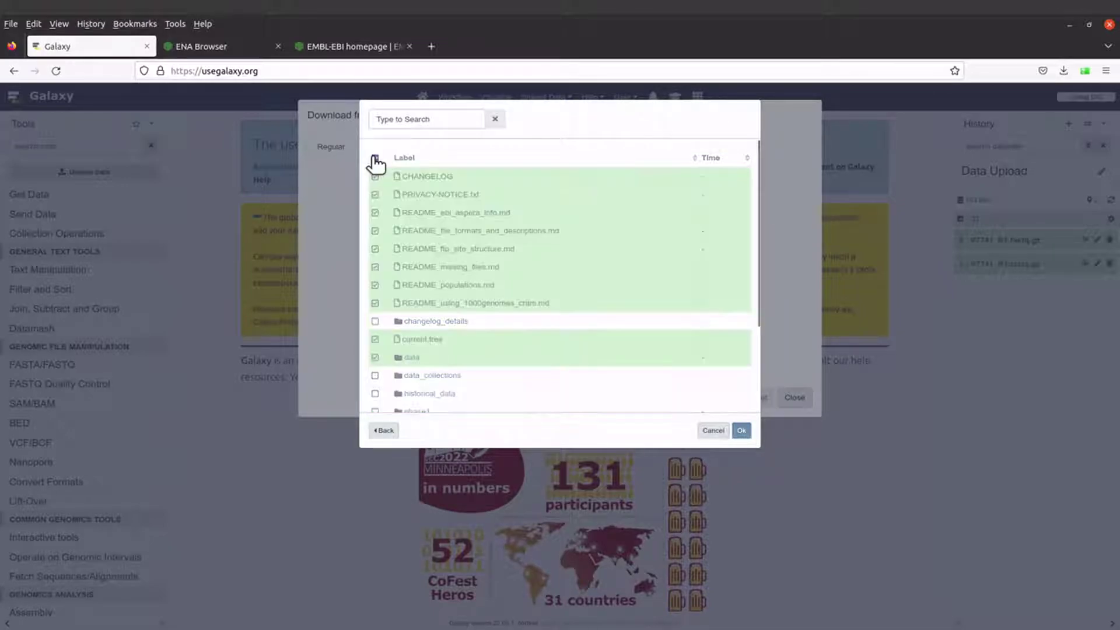
{"action": "left_click", "coordinate": [375, 158]}
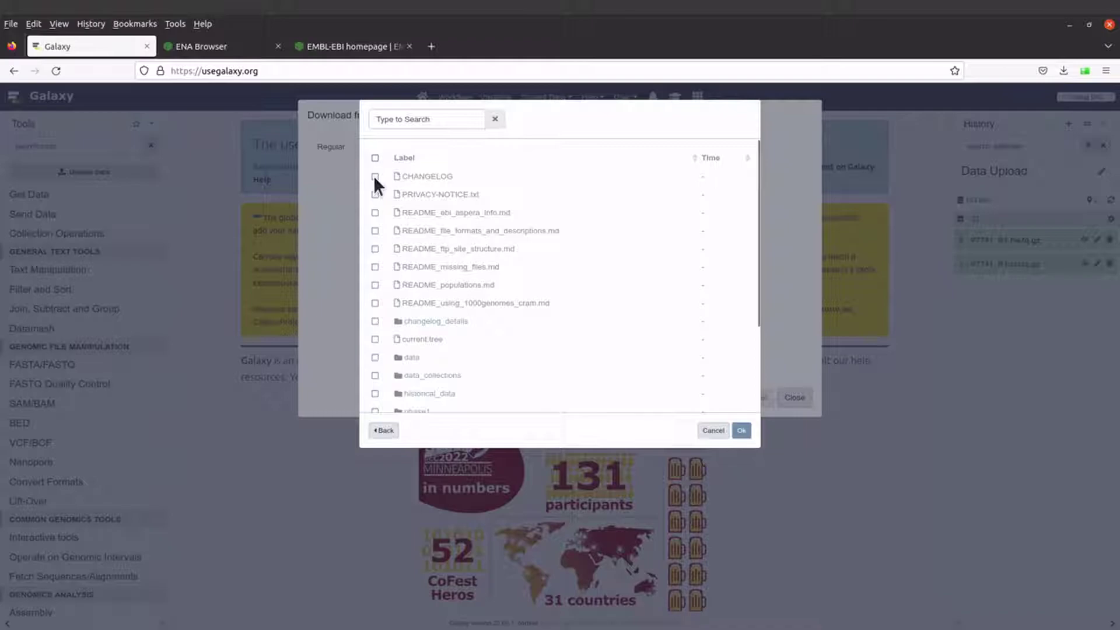
Step: Add the remote CHANGELOG file to the queue, upload it into the history and close the upload dialog
{"action": "left_click", "coordinate": [427, 178]}
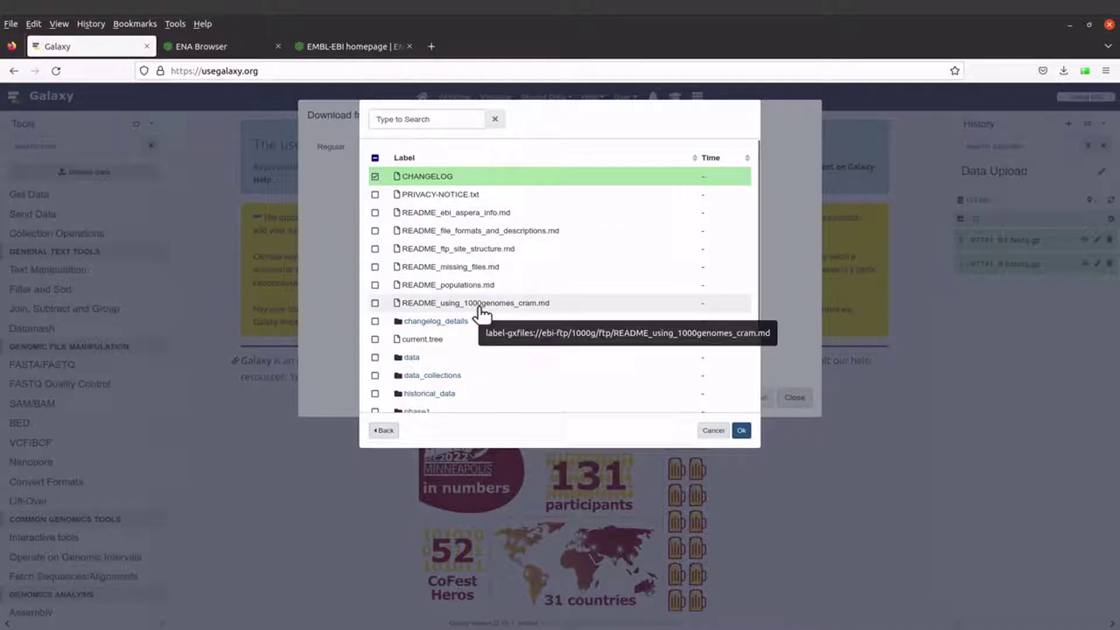
{"action": "left_click", "coordinate": [736, 430]}
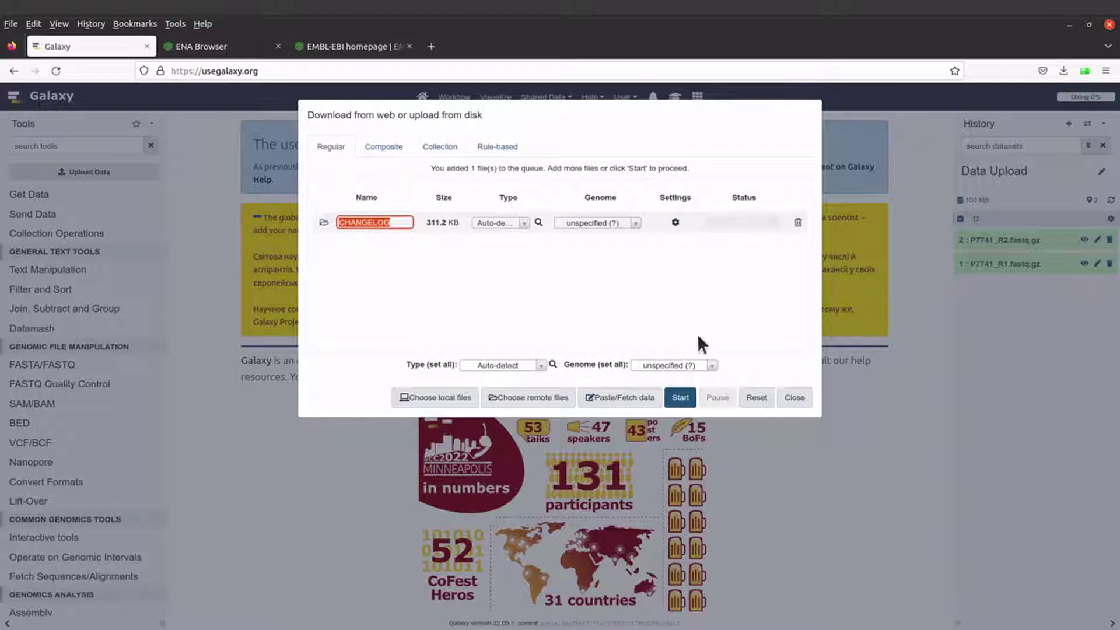
{"action": "left_click", "coordinate": [677, 399]}
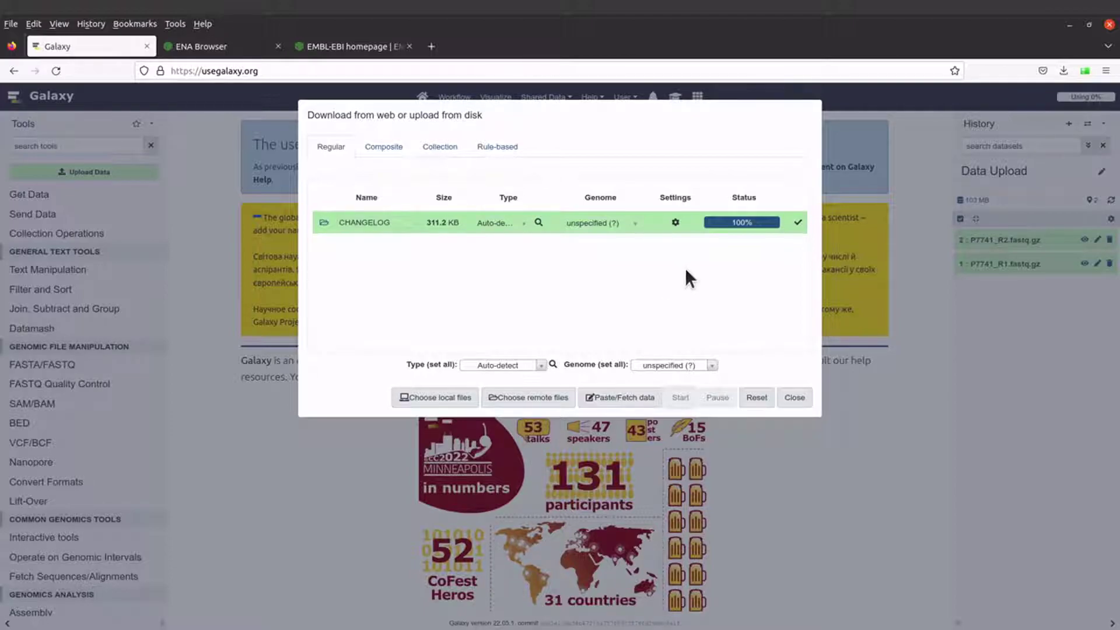
{"action": "left_click", "coordinate": [796, 399]}
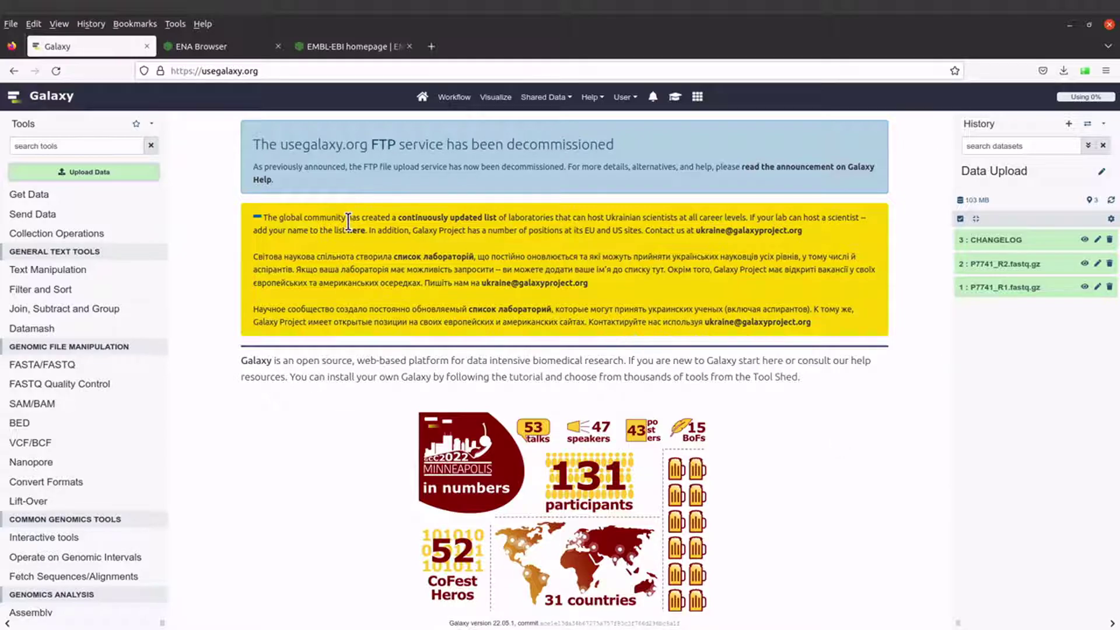
Step: Clear the upload queue again and add a new entry for pasted or fetched data
{"action": "left_click", "coordinate": [88, 172]}
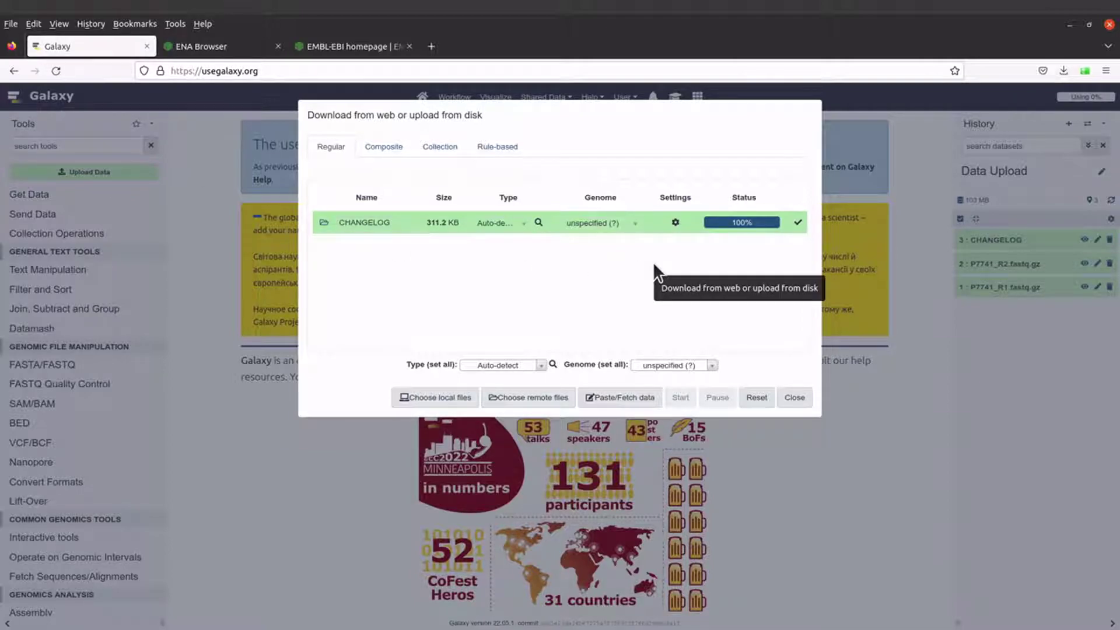
{"action": "left_click", "coordinate": [758, 399]}
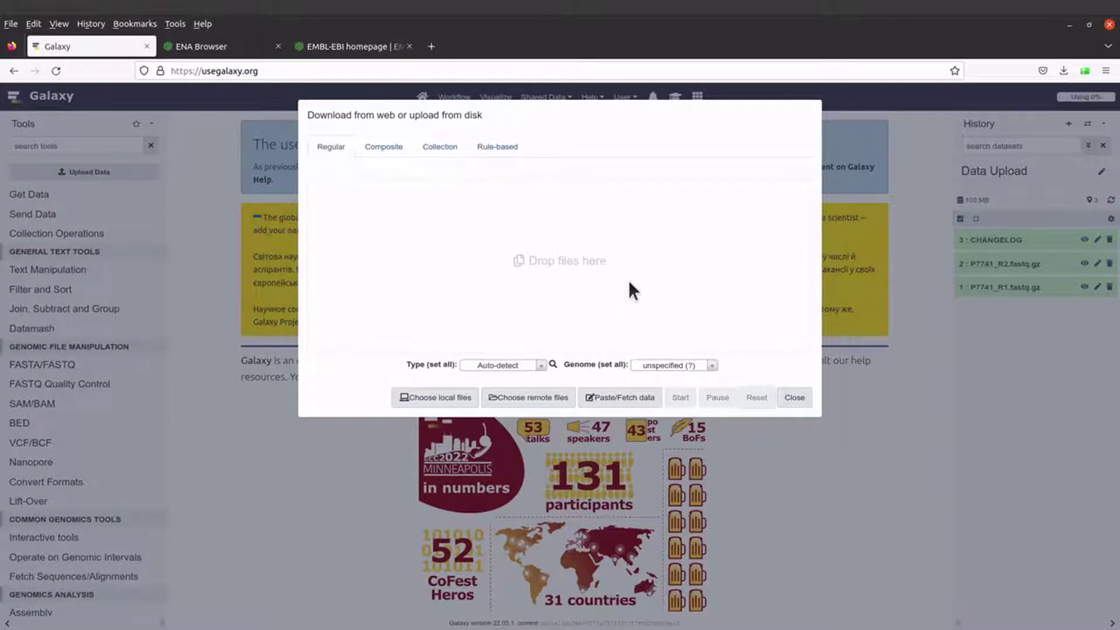
{"action": "left_click", "coordinate": [638, 399]}
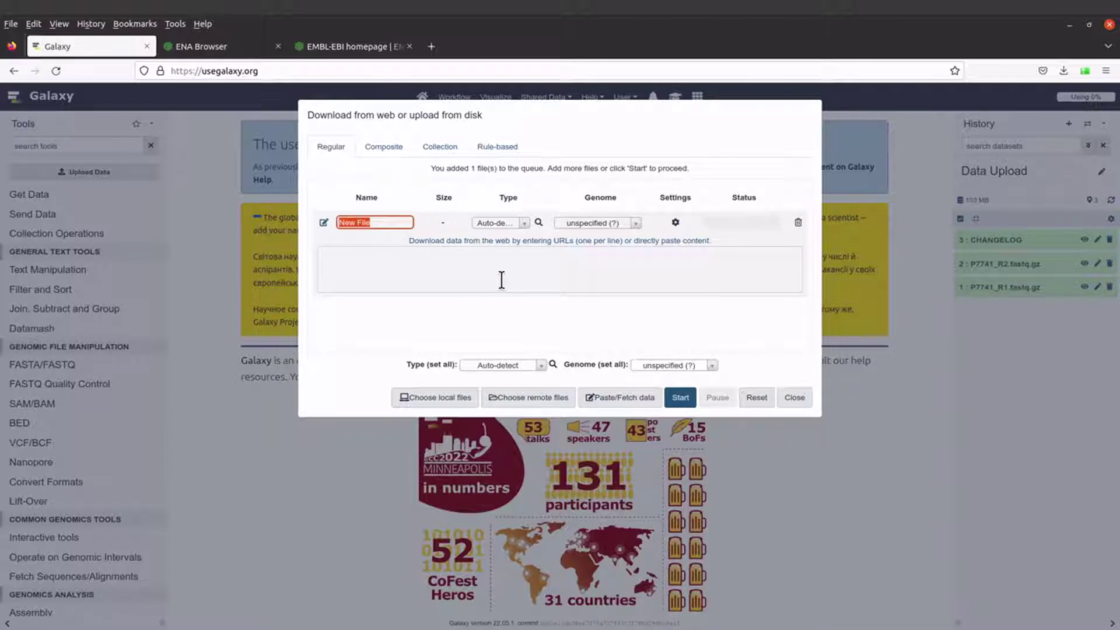
Step: Switch to the ENA Browser page for run SRR957824 and copy the FTP link of SRR957824_1.fastq.gz
{"action": "left_click", "coordinate": [212, 47]}
{"action": "left_click", "coordinate": [85, 212]}
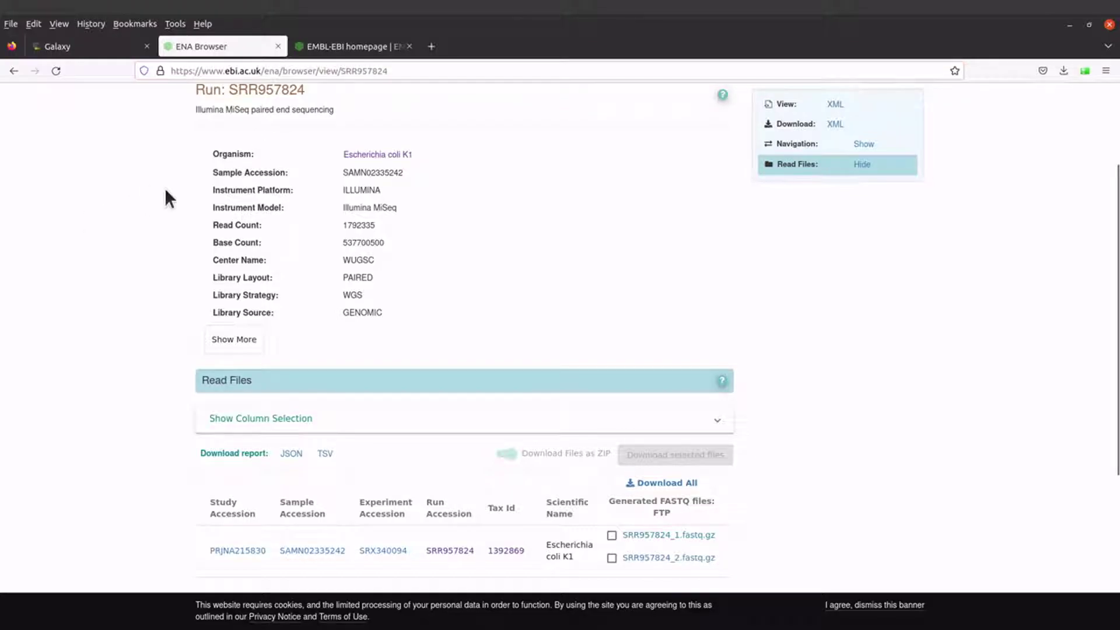
{"action": "scroll", "coordinate": [164, 188], "scroll_direction": "up", "scroll_amount": 4}
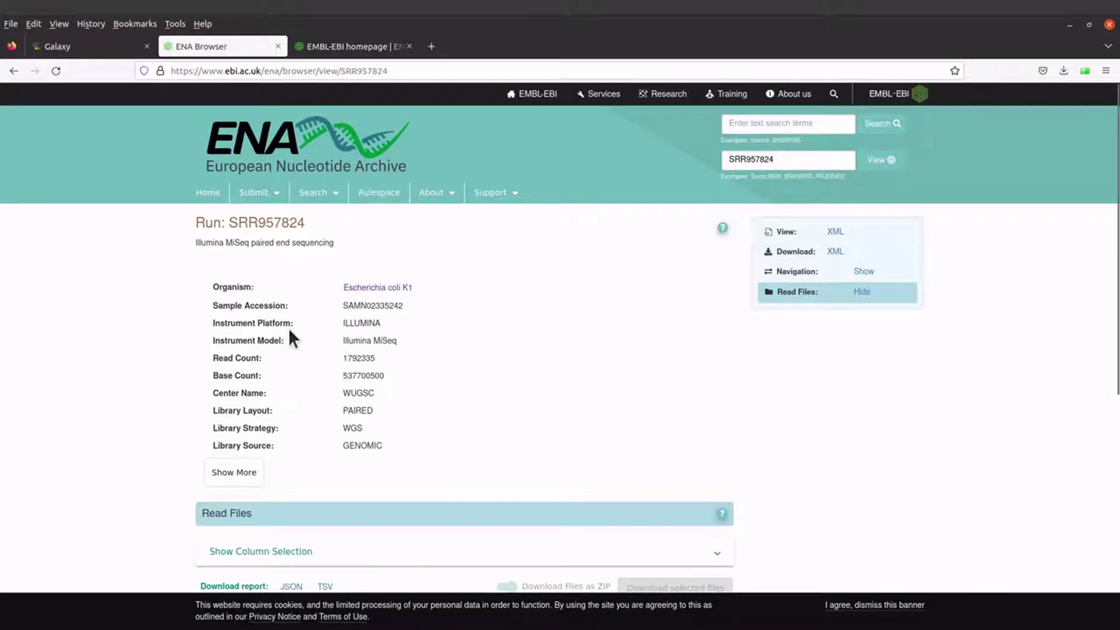
{"action": "scroll", "coordinate": [288, 328], "scroll_direction": "down", "scroll_amount": 5}
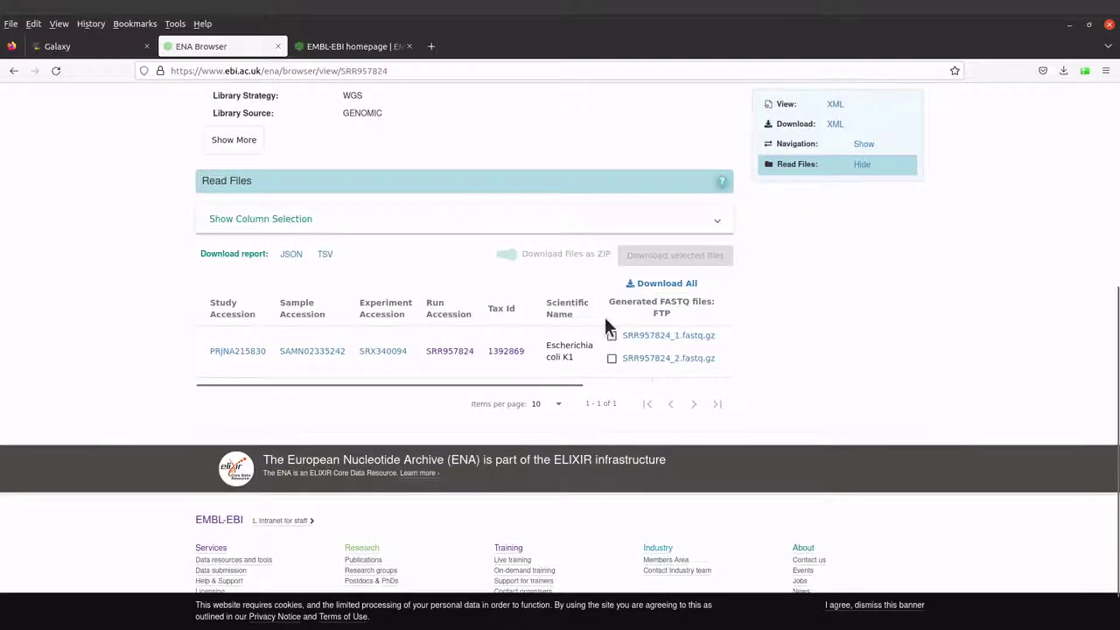
{"action": "right_click", "coordinate": [644, 336]}
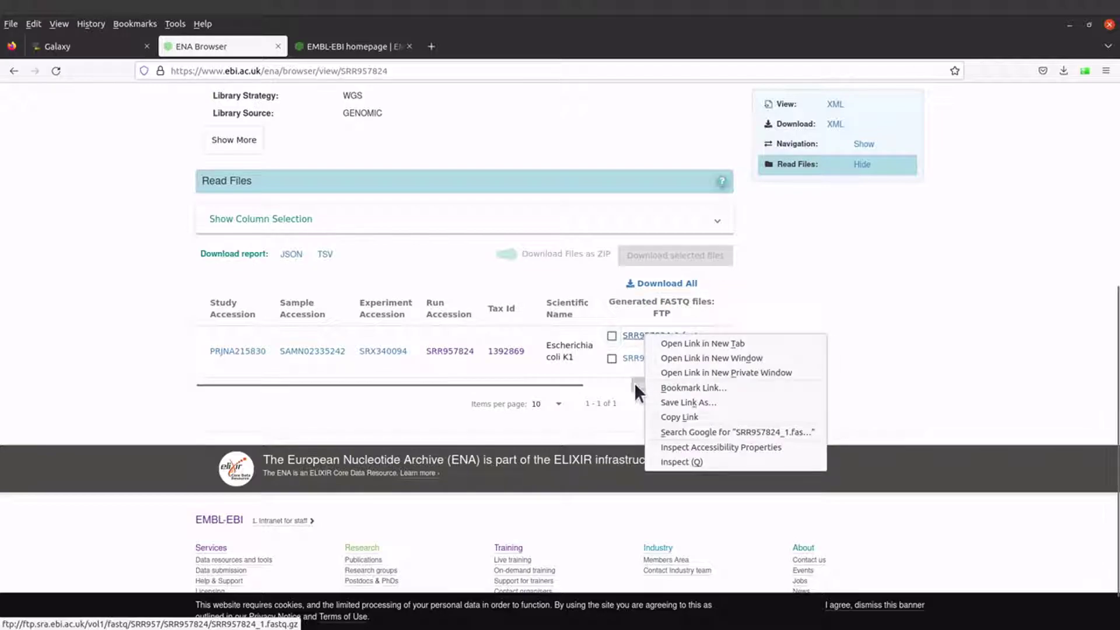
{"action": "left_click", "coordinate": [677, 417]}
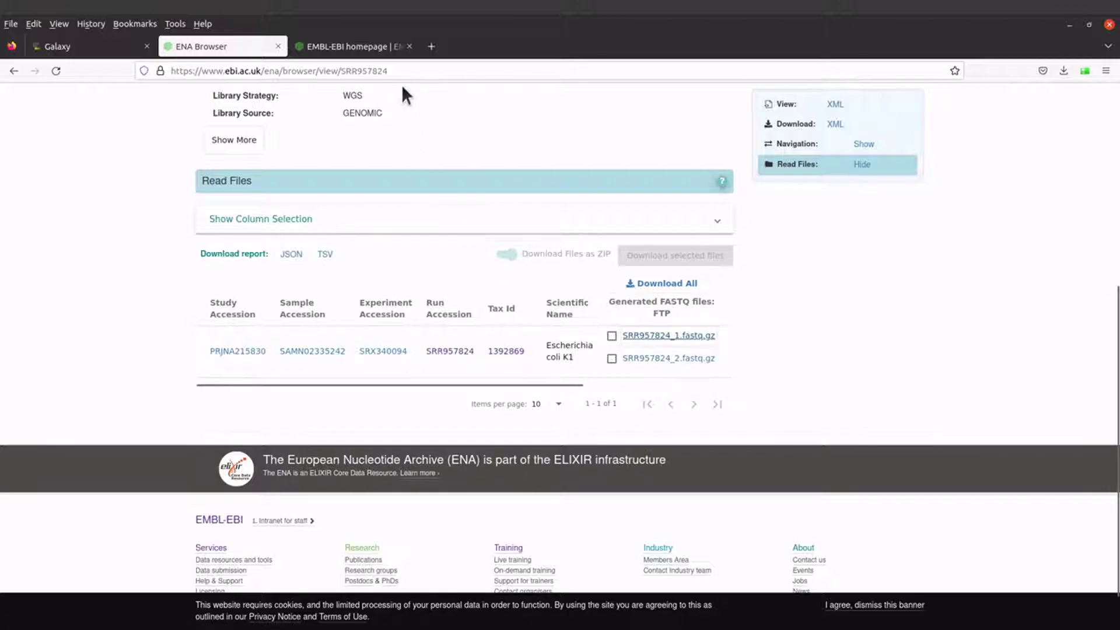
{"action": "right_click", "coordinate": [661, 336]}
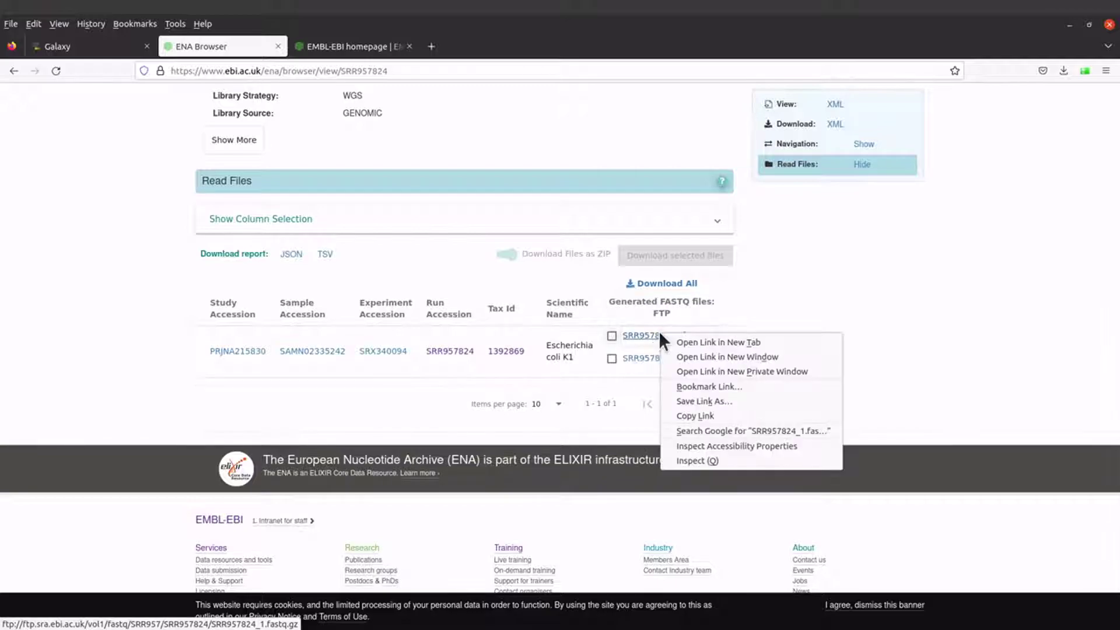
{"action": "left_click", "coordinate": [715, 414]}
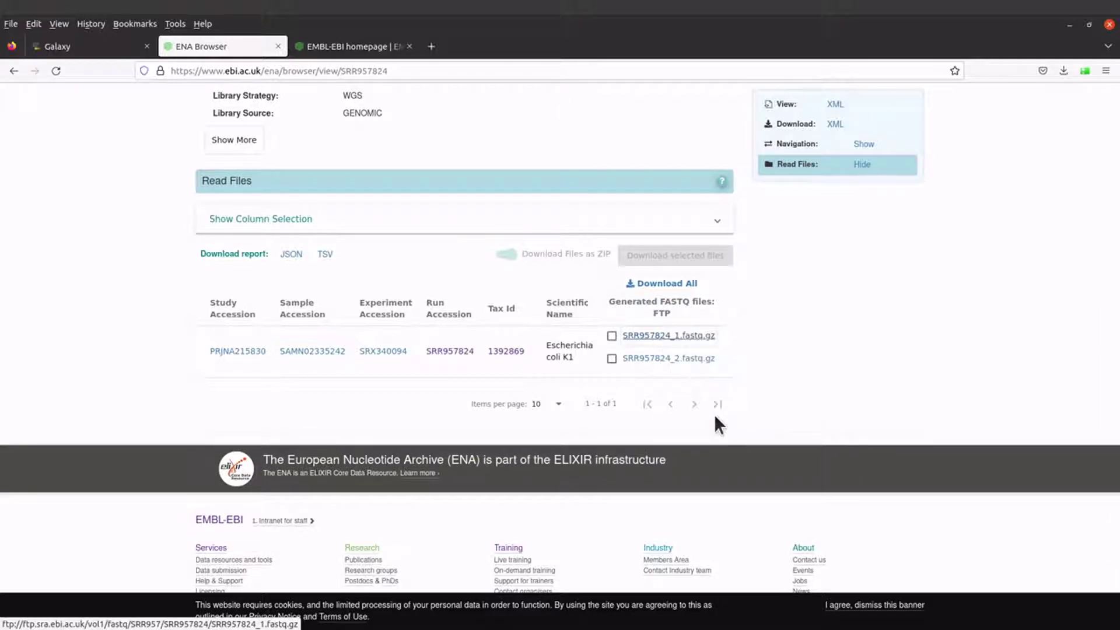
Step: Return to Galaxy and paste the copied SRR957824_1.fastq.gz link into the new upload entry's content box
{"action": "left_click", "coordinate": [90, 44]}
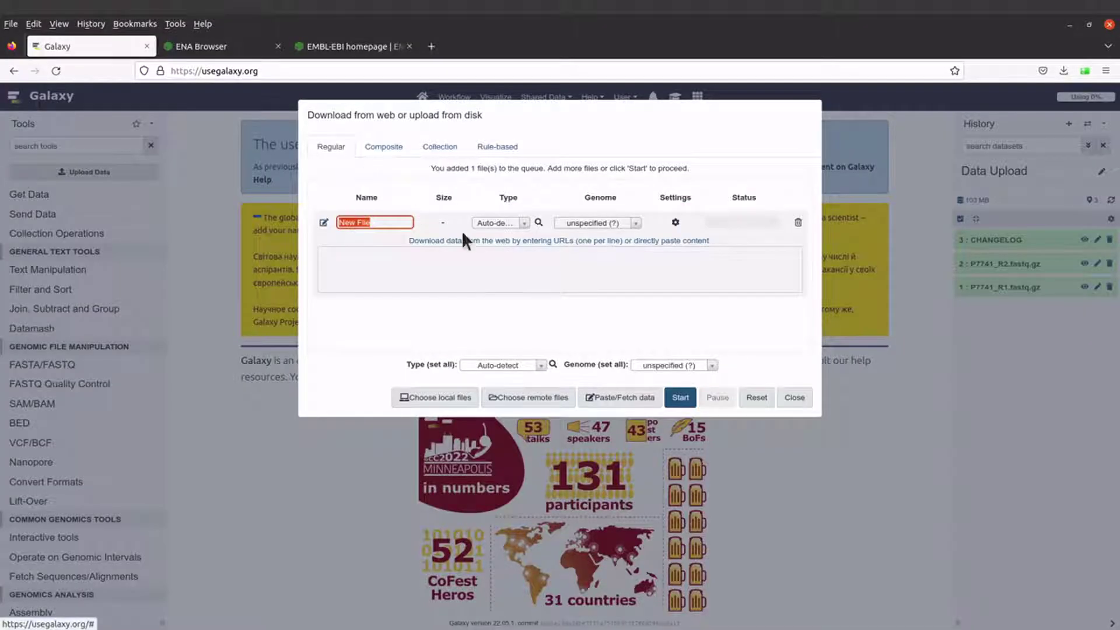
{"action": "left_click", "coordinate": [480, 264]}
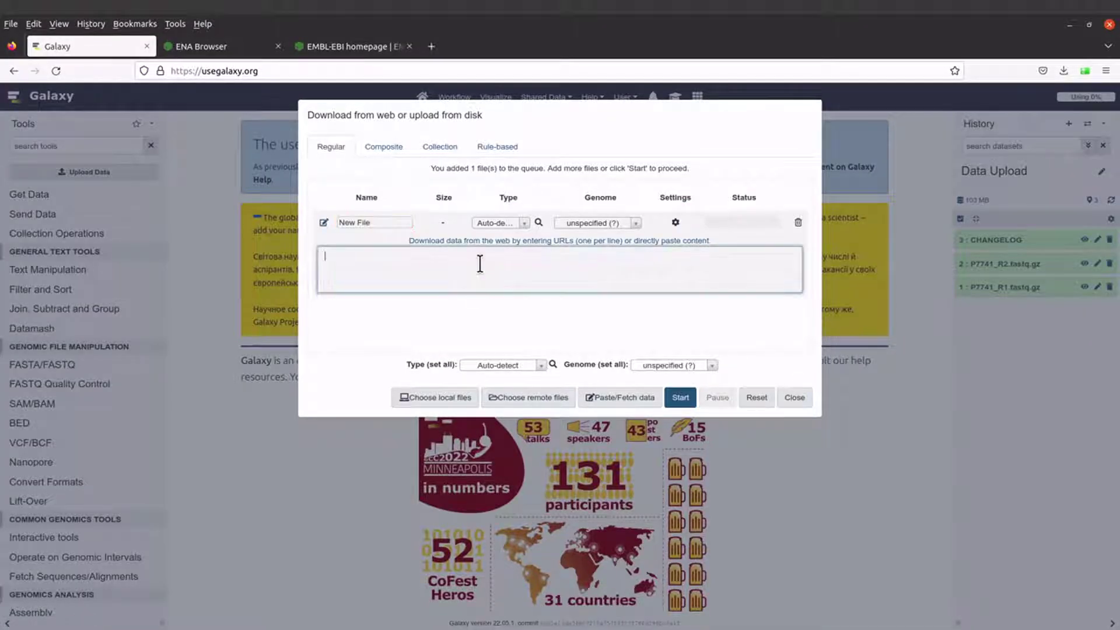
{"action": "right_click", "coordinate": [480, 264]}
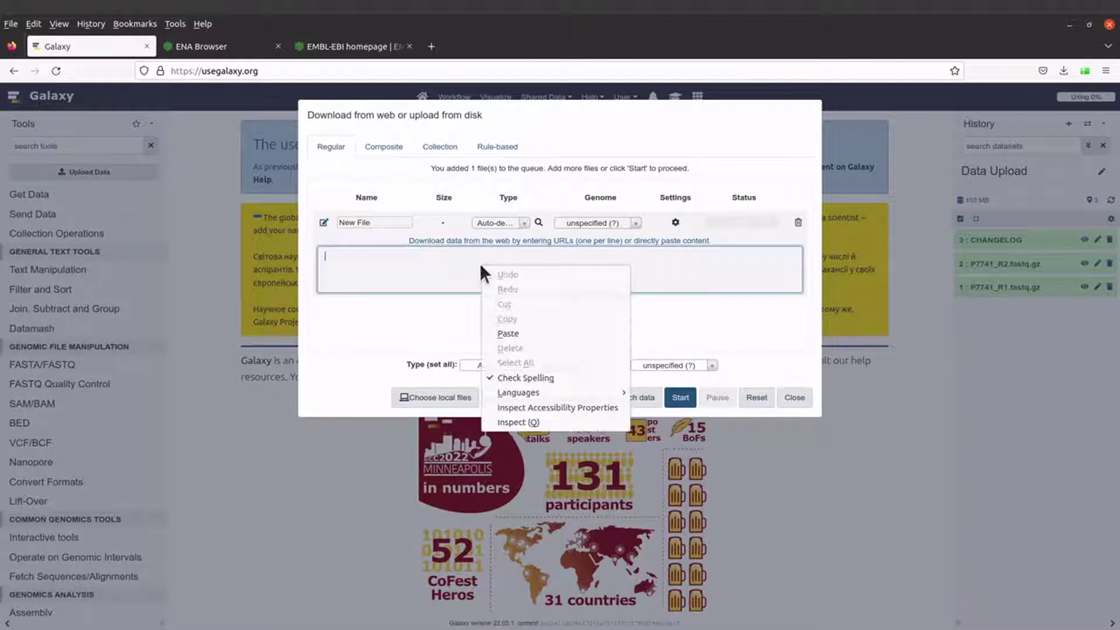
{"action": "left_click", "coordinate": [509, 334]}
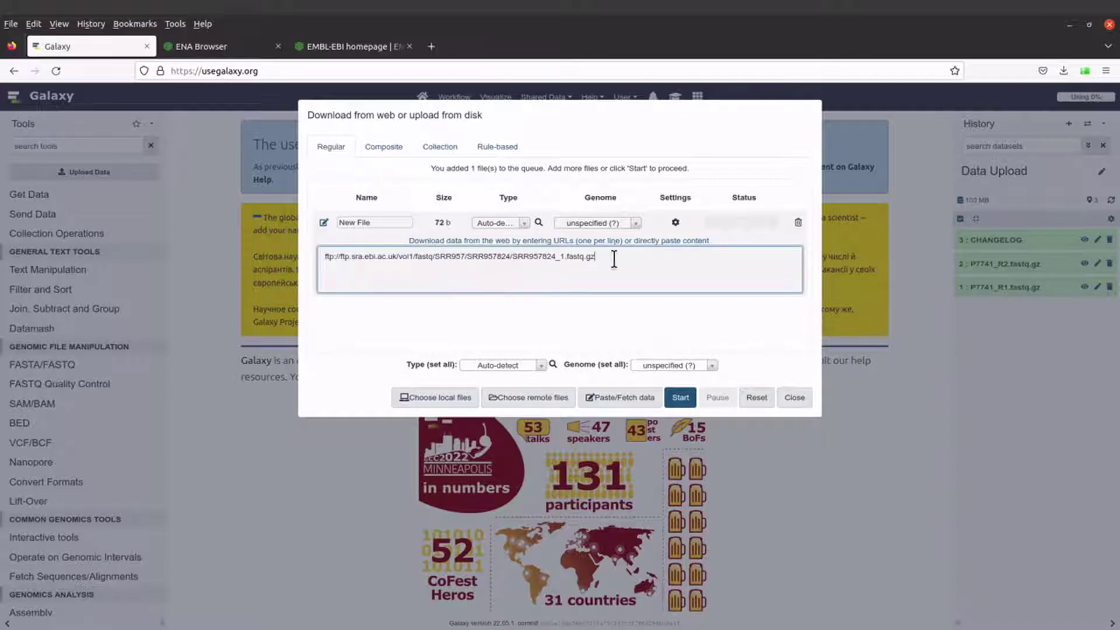
{"action": "left_click_drag", "start_coordinate": [610, 257], "coordinate": [512, 256]}
{"action": "left_click", "coordinate": [512, 257]}
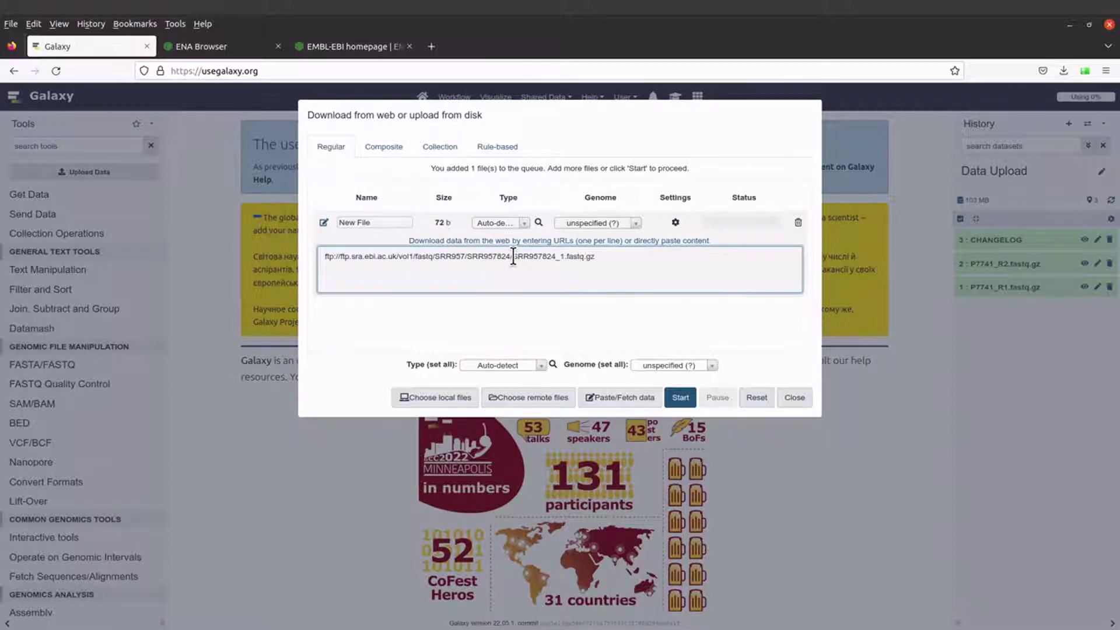
{"action": "left_click", "coordinate": [555, 315]}
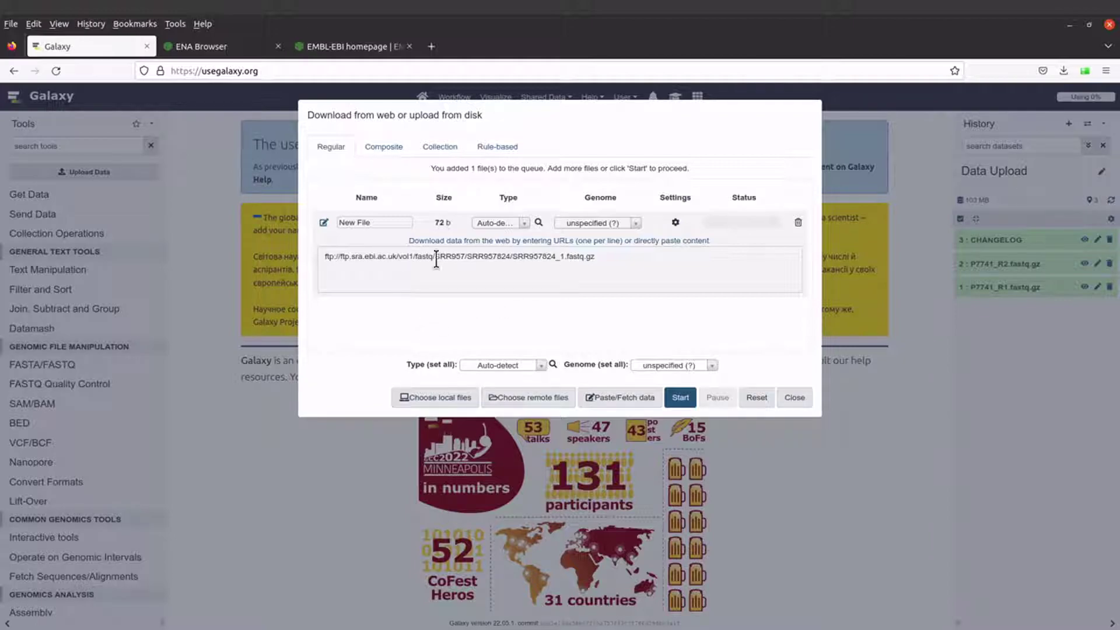
Step: Add a second entry for pasted or fetched data to the upload queue
{"action": "left_click", "coordinate": [629, 402]}
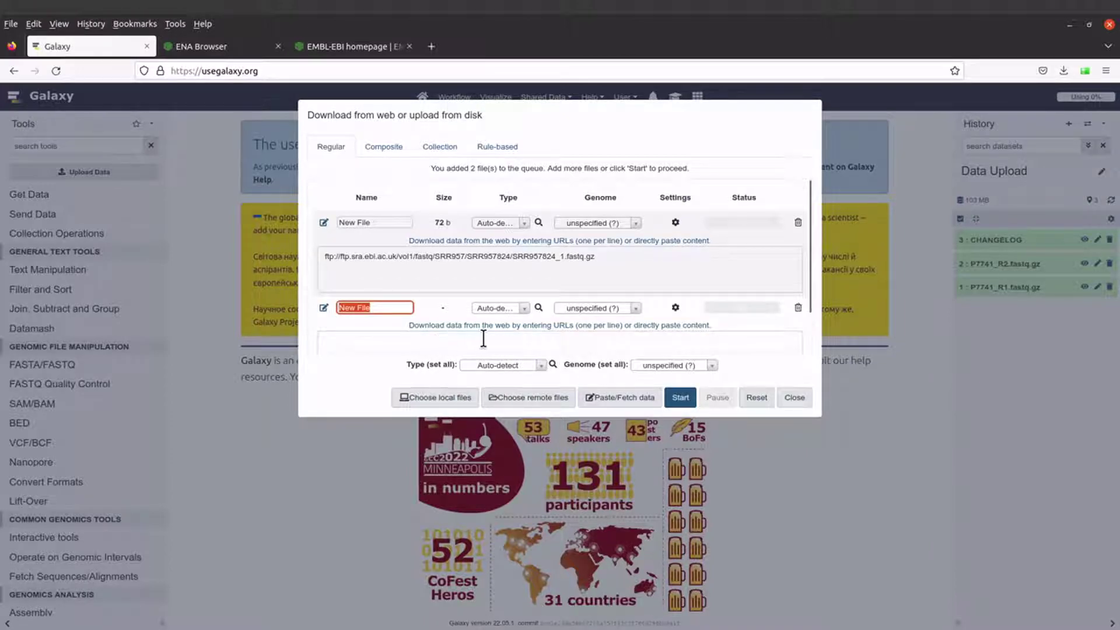
{"action": "scroll", "coordinate": [483, 341], "scroll_direction": "down", "scroll_amount": 2}
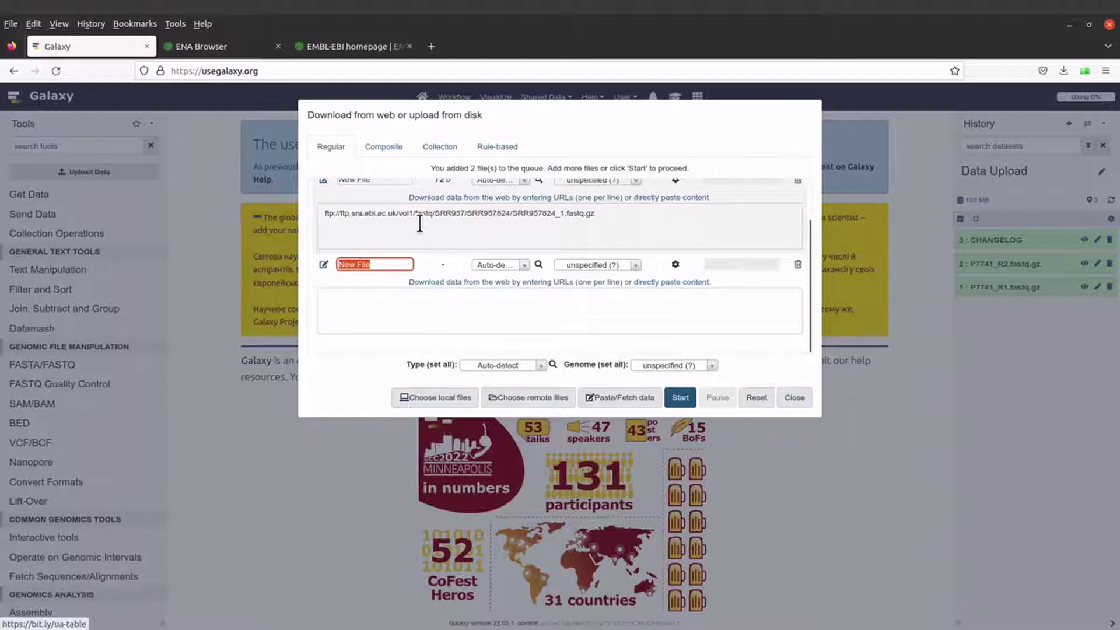
{"action": "scroll", "coordinate": [420, 227], "scroll_direction": "up", "scroll_amount": 2}
{"action": "scroll", "coordinate": [394, 284], "scroll_direction": "down", "scroll_amount": 2}
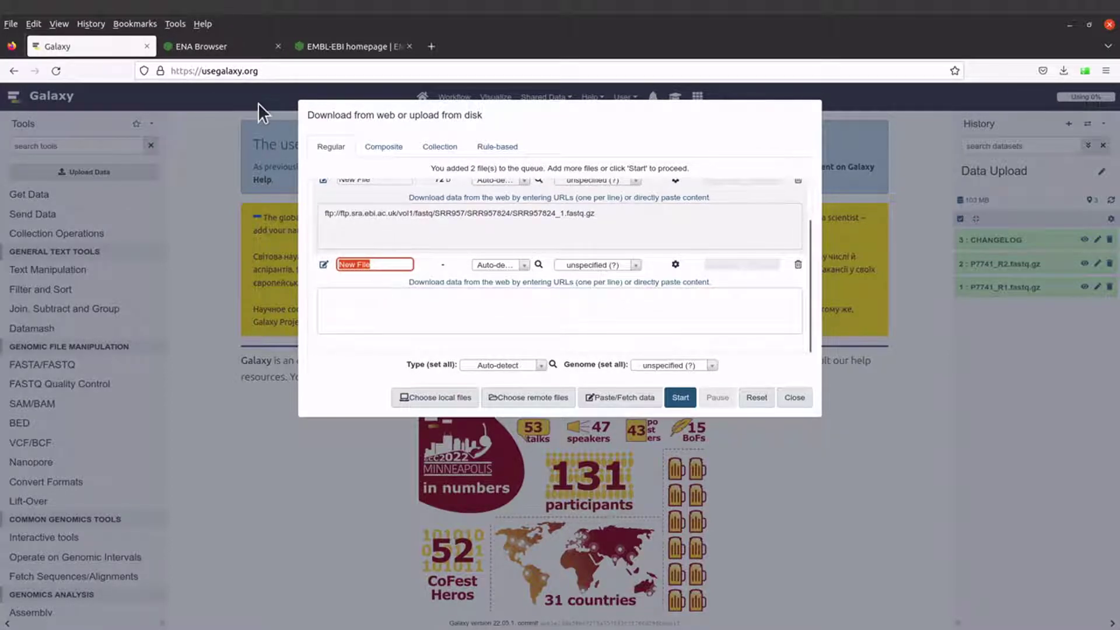
Step: Copy the SRR957824_2.fastq.gz link from the ENA Browser and paste it into the second upload entry in Galaxy
{"action": "left_click", "coordinate": [208, 43]}
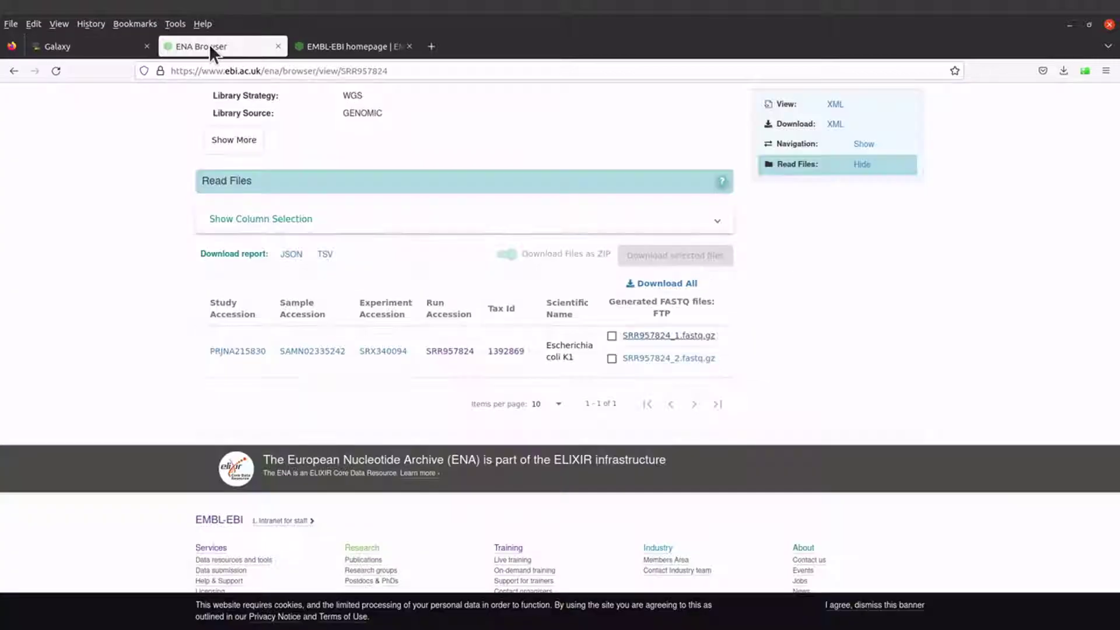
{"action": "right_click", "coordinate": [671, 359]}
{"action": "left_click", "coordinate": [701, 441]}
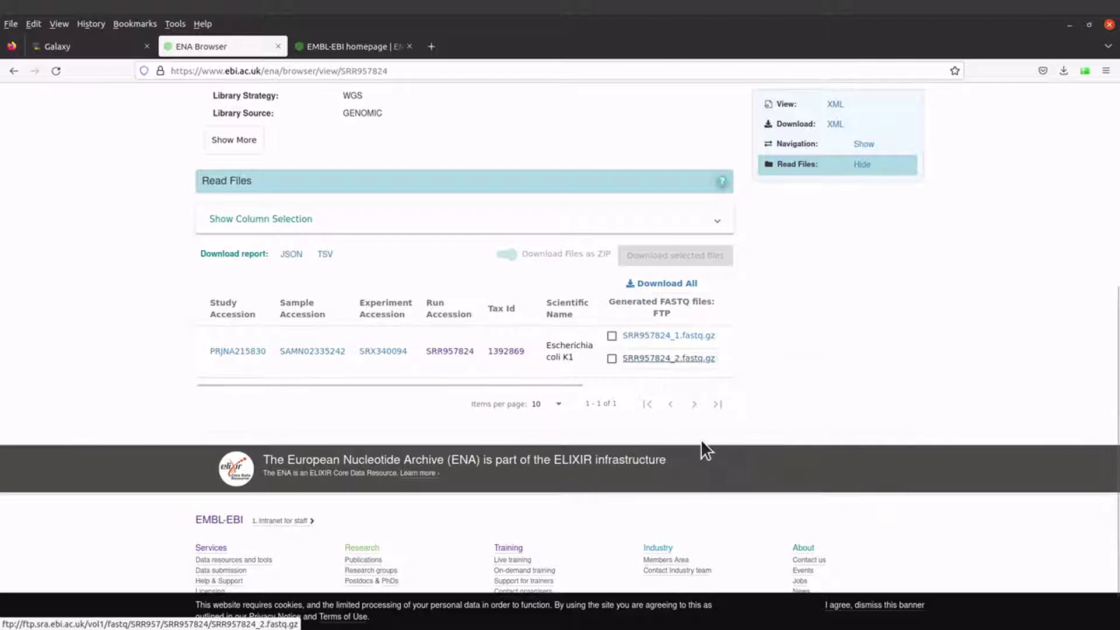
{"action": "left_click", "coordinate": [100, 51]}
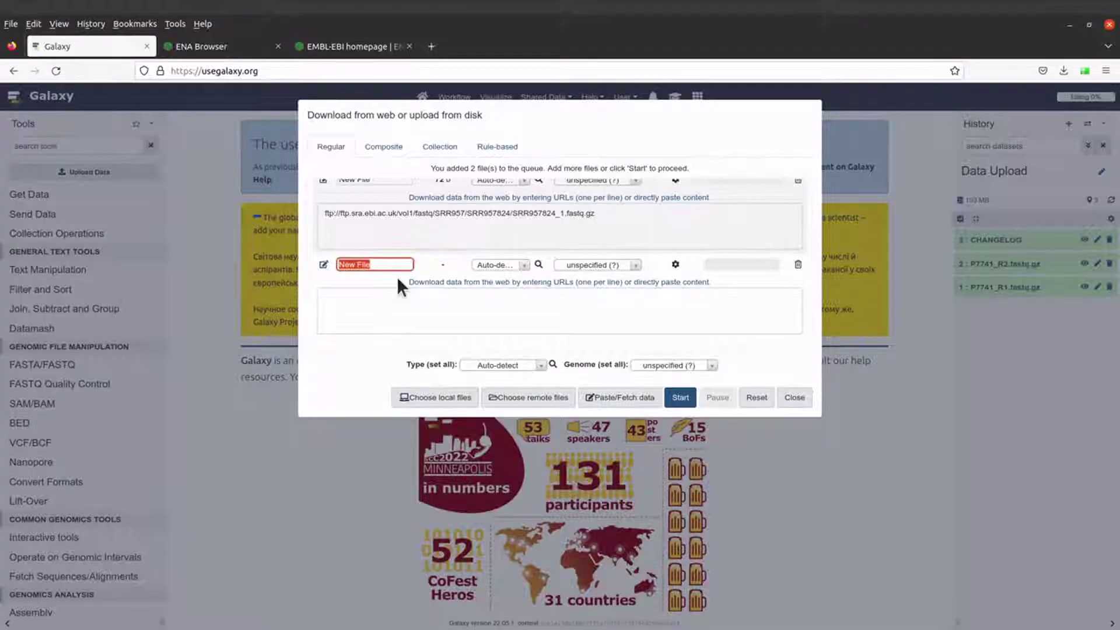
{"action": "left_click", "coordinate": [479, 312]}
{"action": "right_click", "coordinate": [480, 313]}
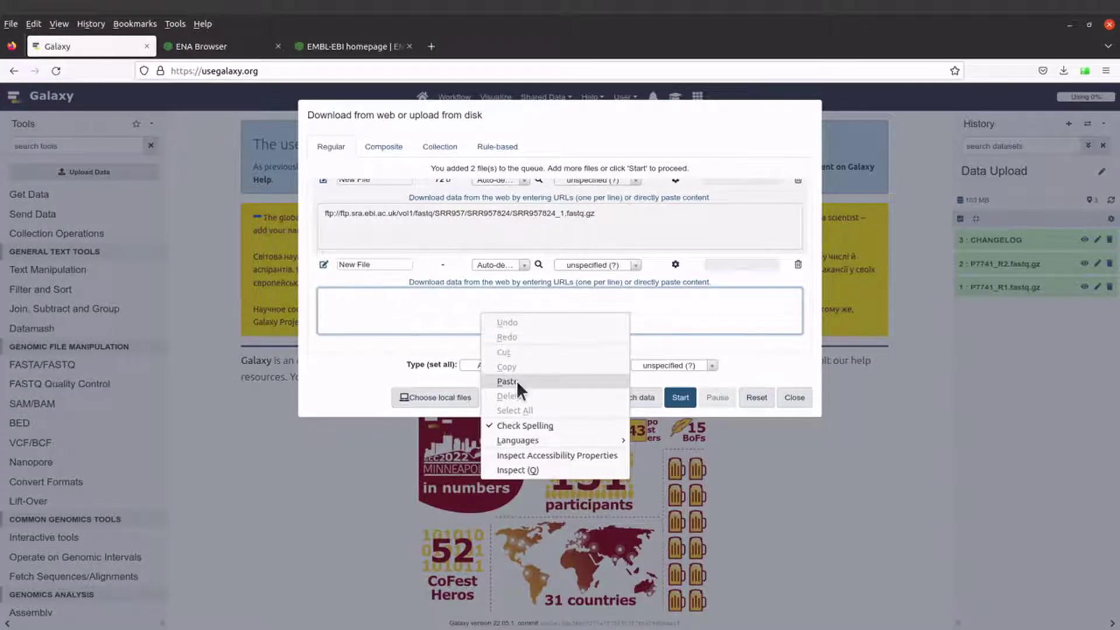
{"action": "left_click", "coordinate": [517, 380]}
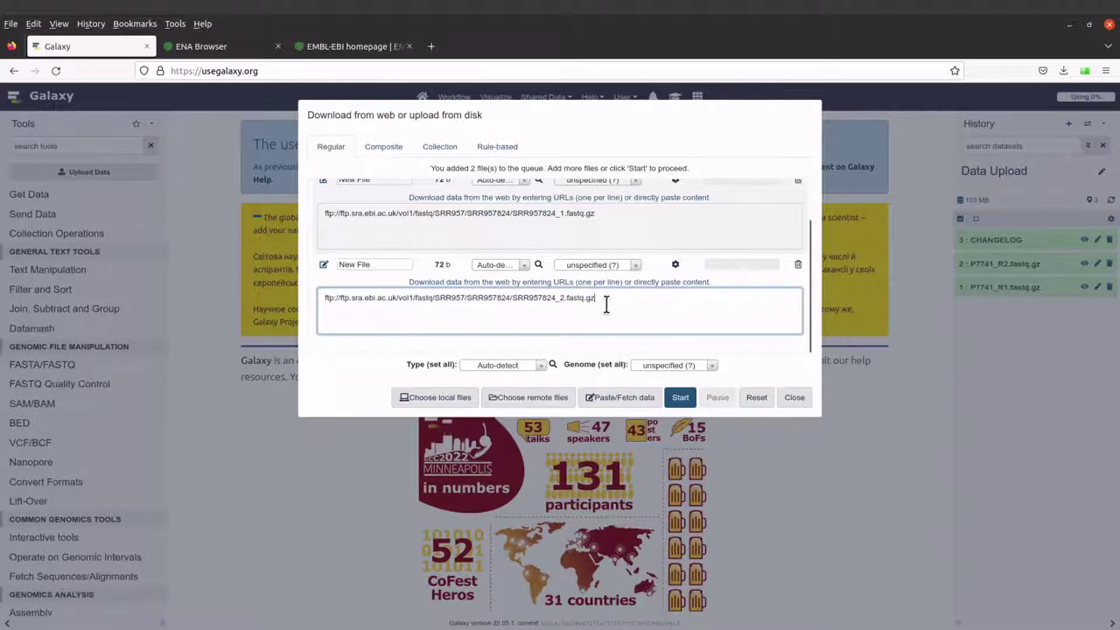
Step: Name the second upload entry Read2
{"action": "left_click", "coordinate": [379, 263]}
{"action": "key", "text": "ctrl+a"}
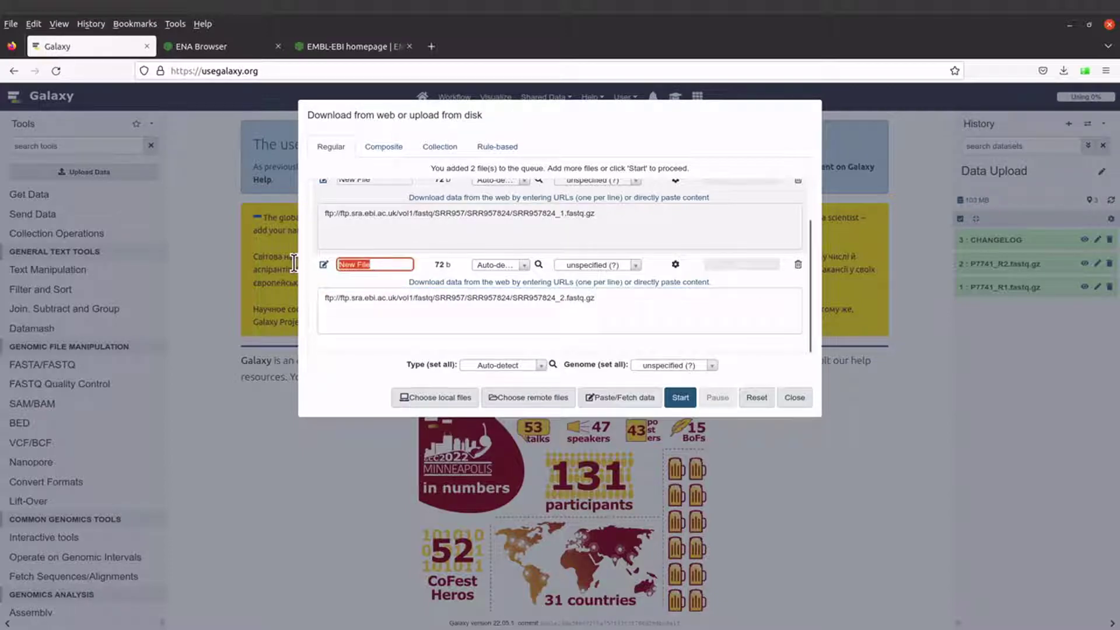
{"action": "type", "text": "Rea"}
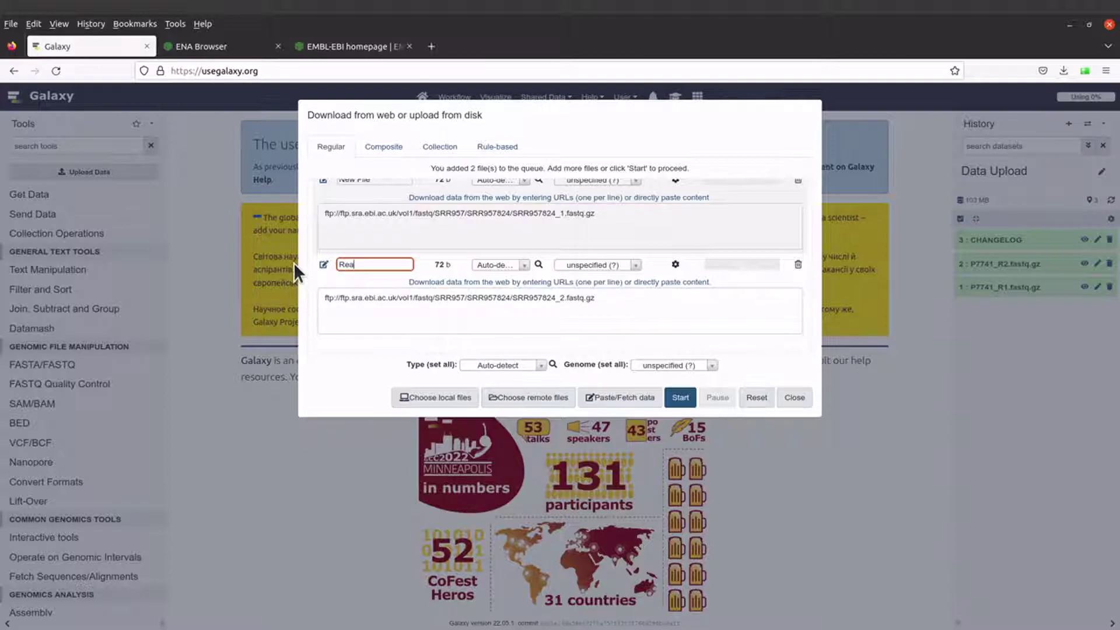
{"action": "type", "text": "d2"}
{"action": "left_click", "coordinate": [371, 275]}
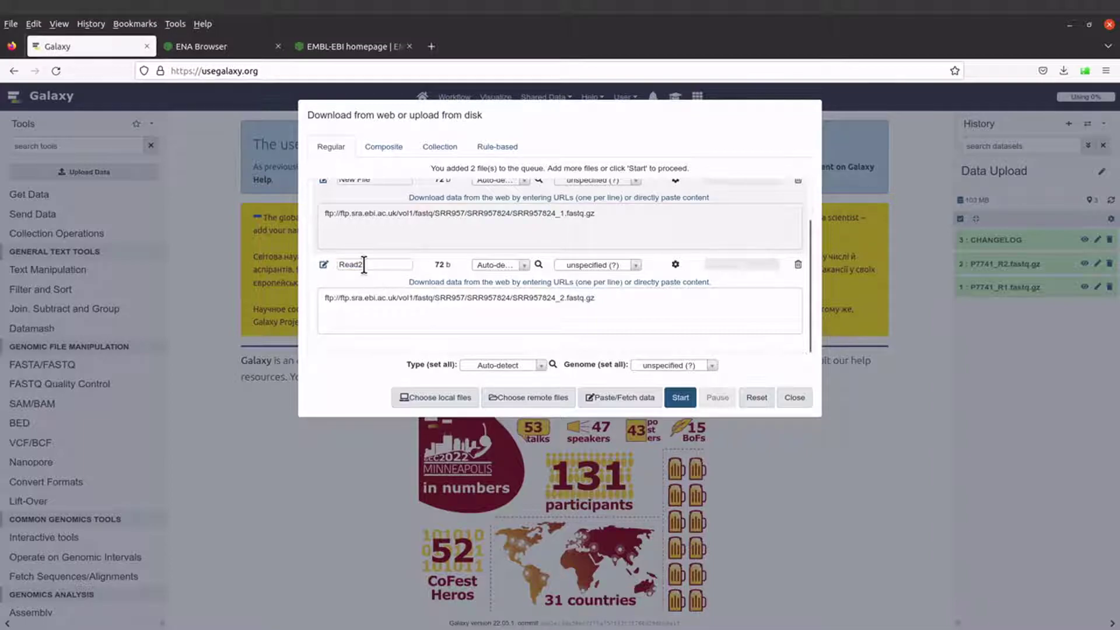
{"action": "left_click", "coordinate": [601, 300]}
{"action": "left_click_drag", "start_coordinate": [601, 301], "coordinate": [512, 300]}
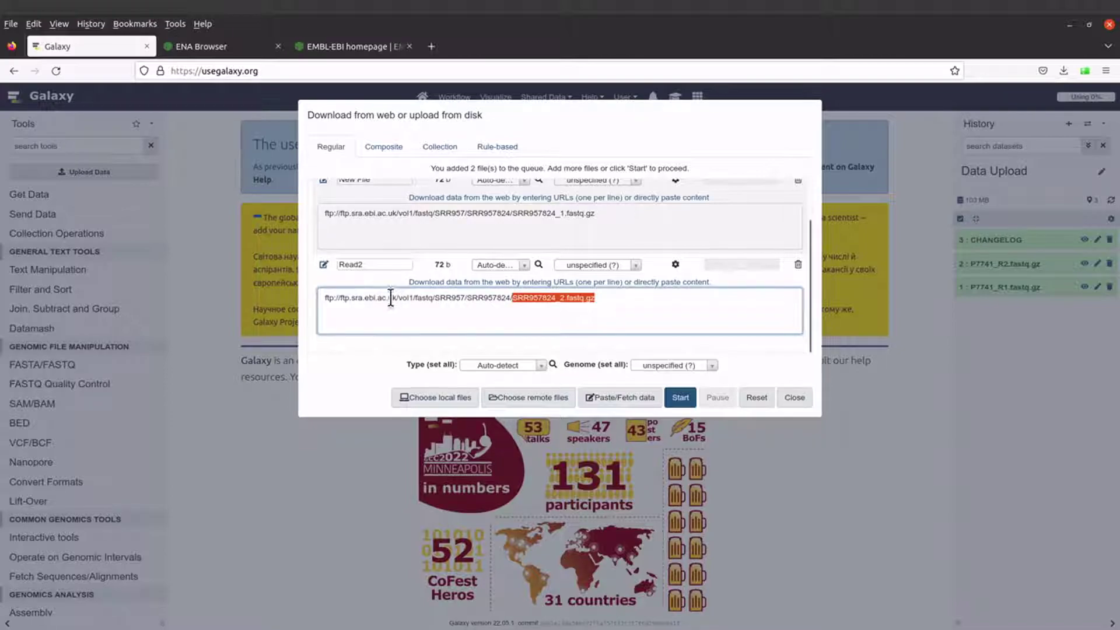
{"action": "left_click", "coordinate": [307, 237]}
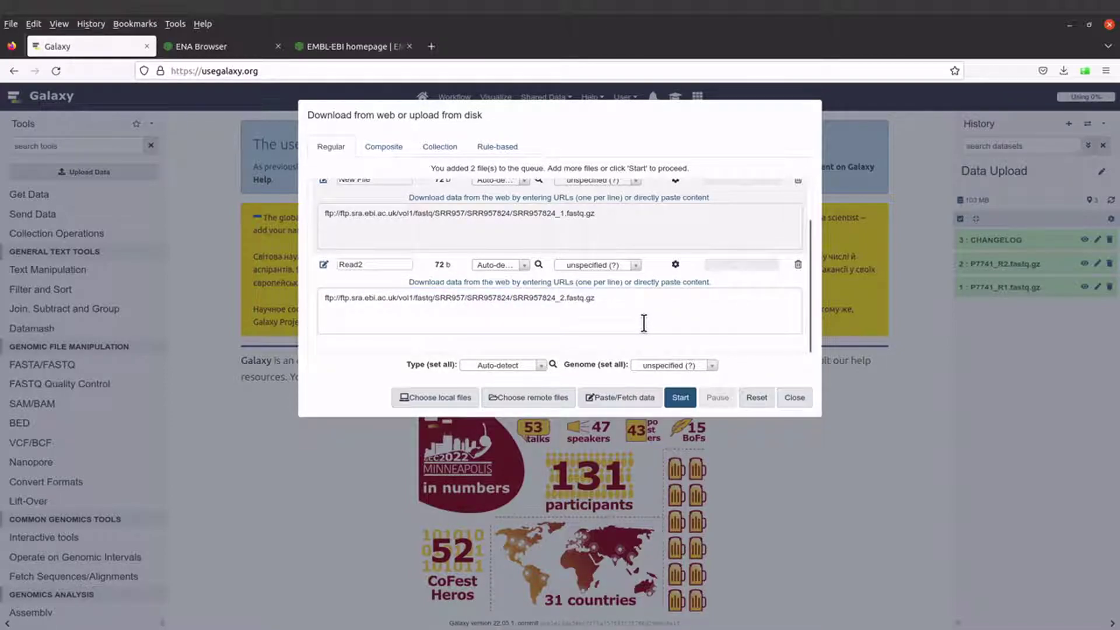
Step: Upload both linked read files into the history and close the upload dialog
{"action": "left_click", "coordinate": [679, 401]}
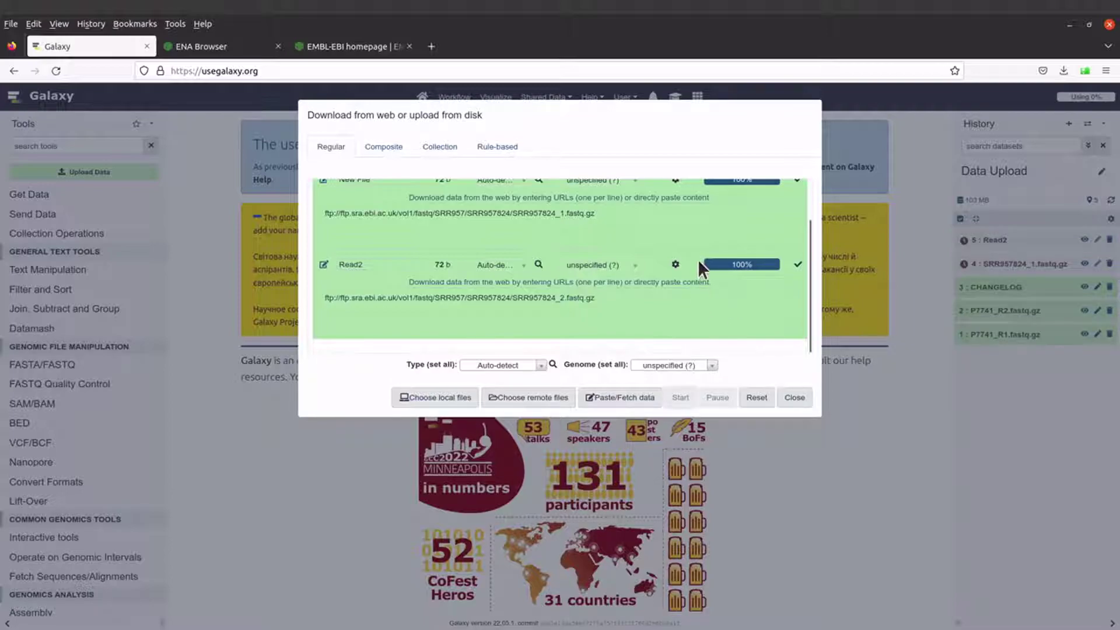
{"action": "scroll", "coordinate": [698, 259], "scroll_direction": "up", "scroll_amount": 2}
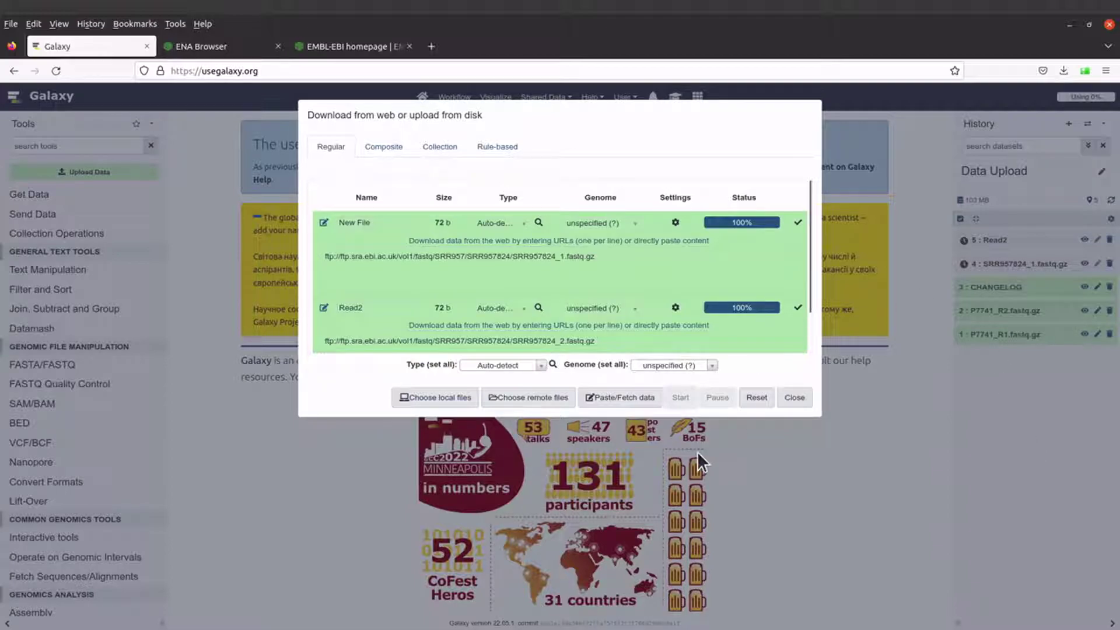
{"action": "left_click", "coordinate": [804, 399]}
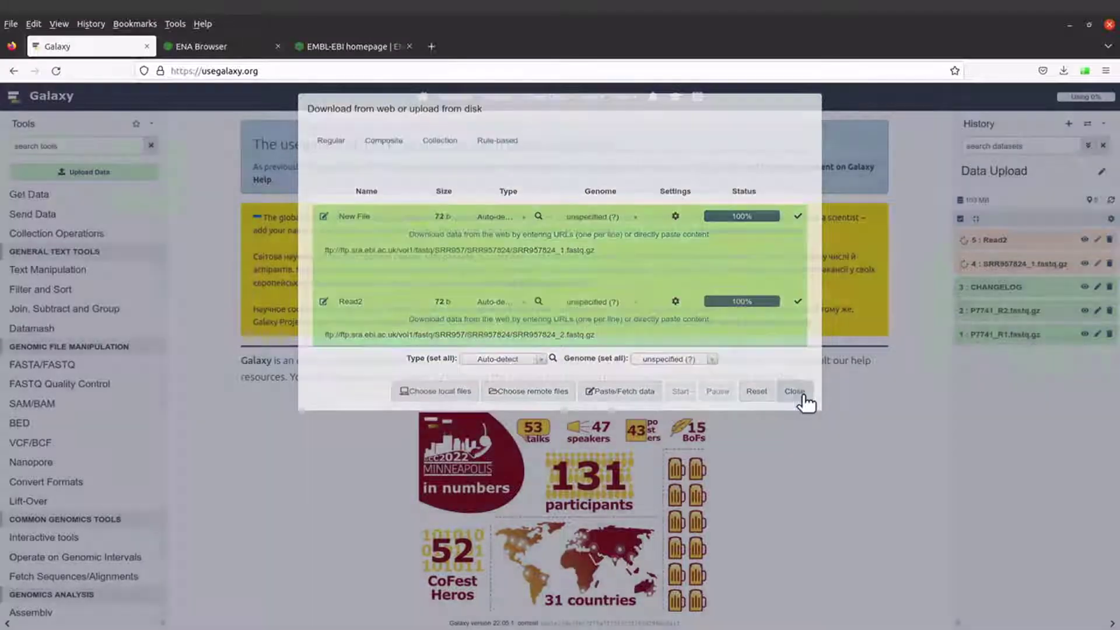
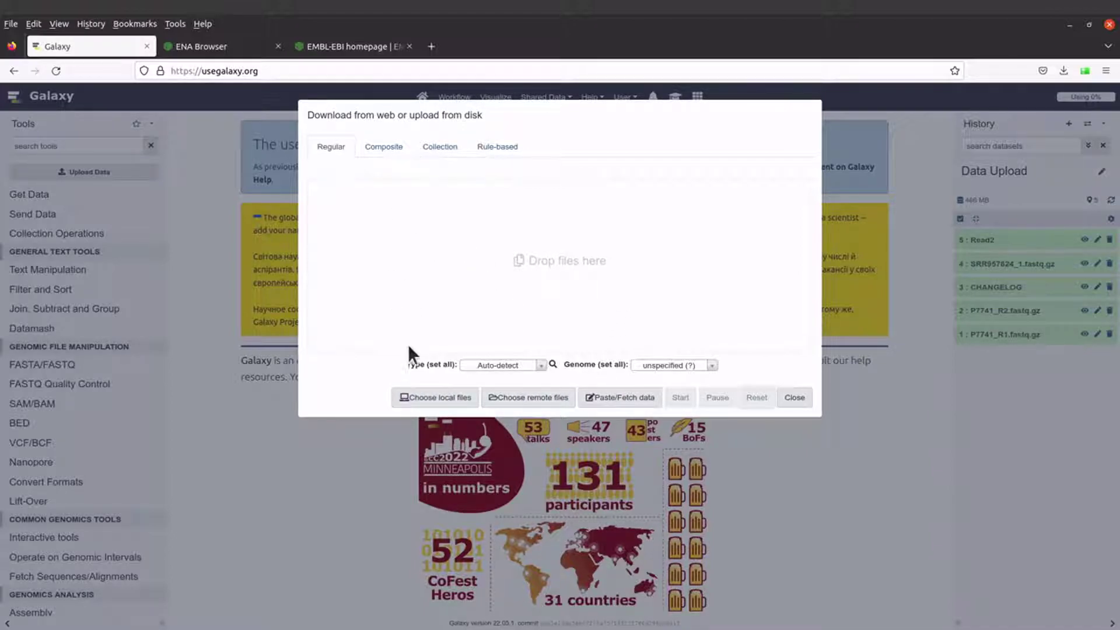
Step: Add the local file SPAdes_contigs.fasta from the Genome Annotation folder in the home directory to the upload queue
{"action": "left_click", "coordinate": [441, 402]}
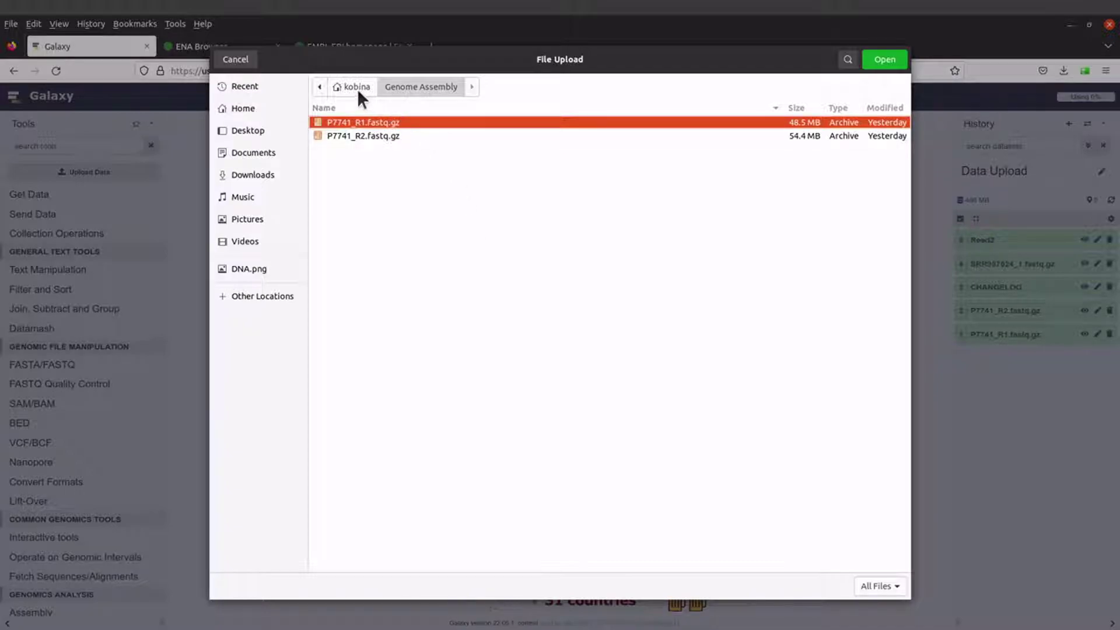
{"action": "left_click", "coordinate": [351, 87]}
{"action": "double_click", "coordinate": [477, 271]}
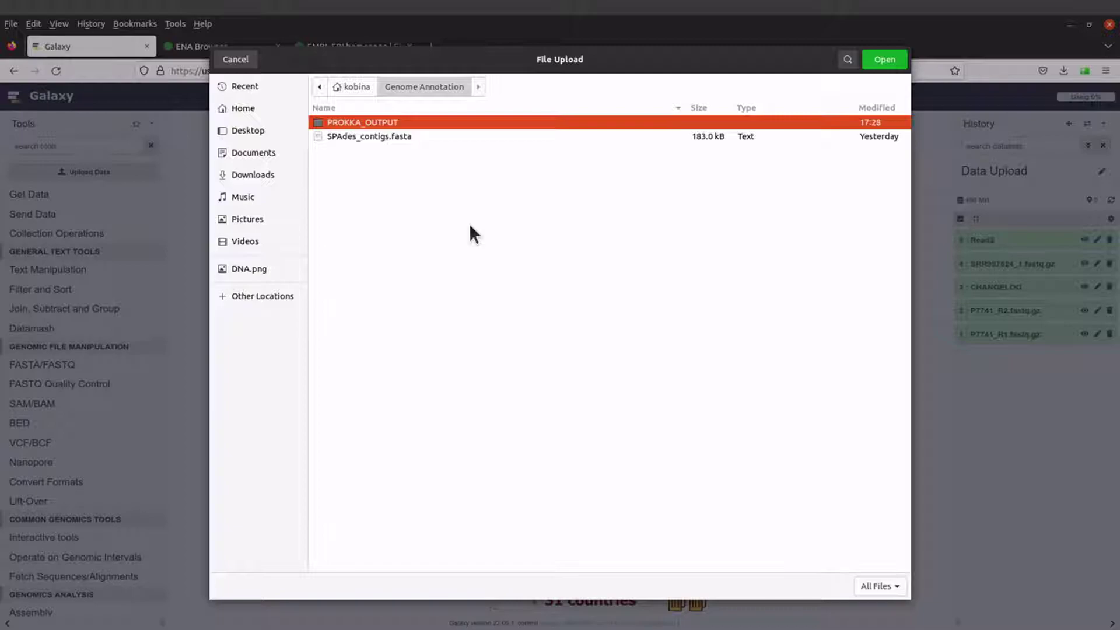
{"action": "left_click", "coordinate": [408, 137]}
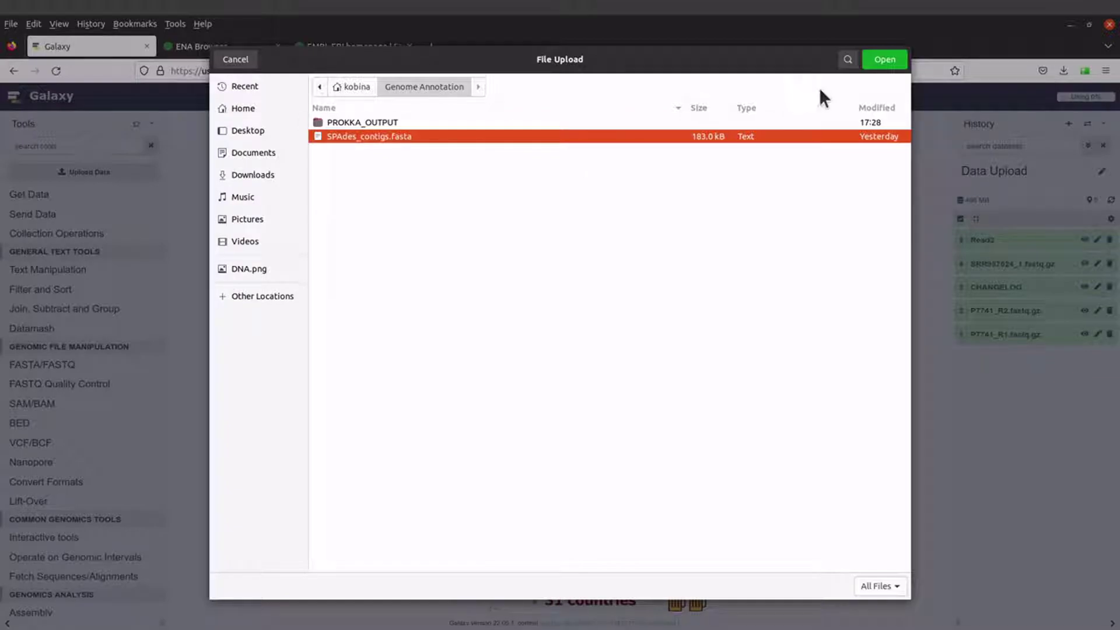
{"action": "left_click", "coordinate": [884, 59]}
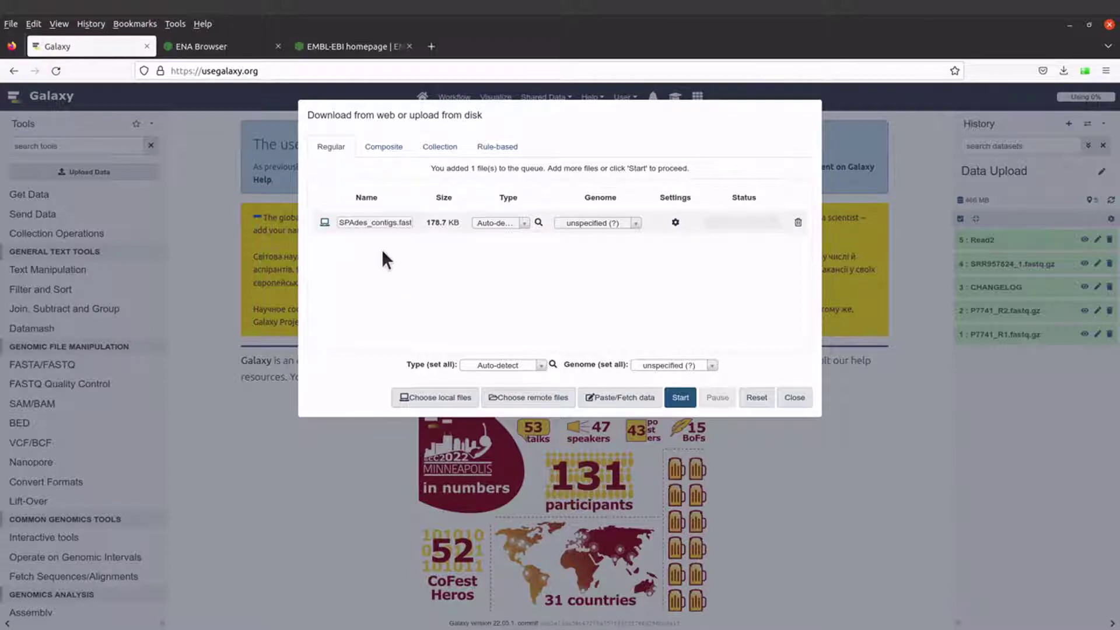
Step: Add the remote file PRIVACY-NOTICE.txt from the 1000g/ftp folder of the EBI FTP server to the upload queue
{"action": "left_click", "coordinate": [540, 401]}
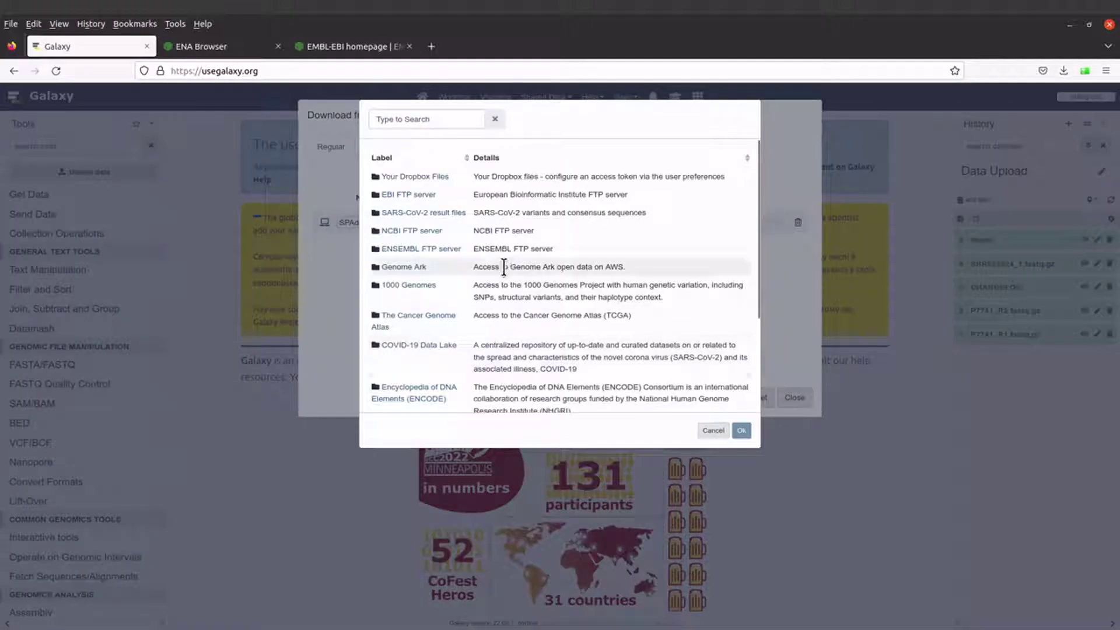
{"action": "left_click", "coordinate": [422, 193]}
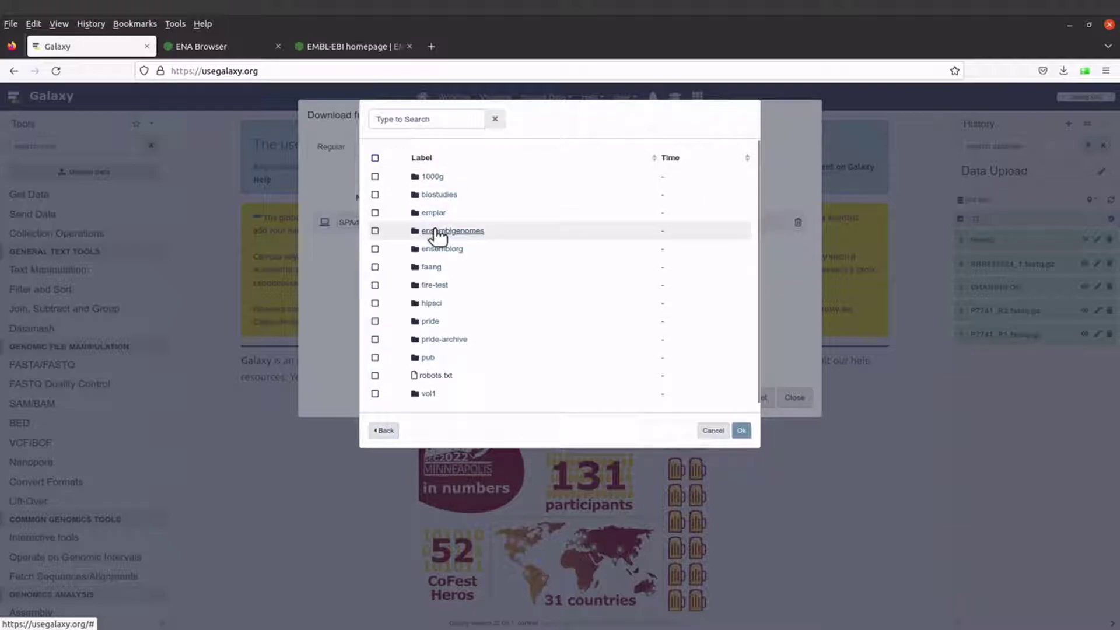
{"action": "left_click", "coordinate": [426, 175]}
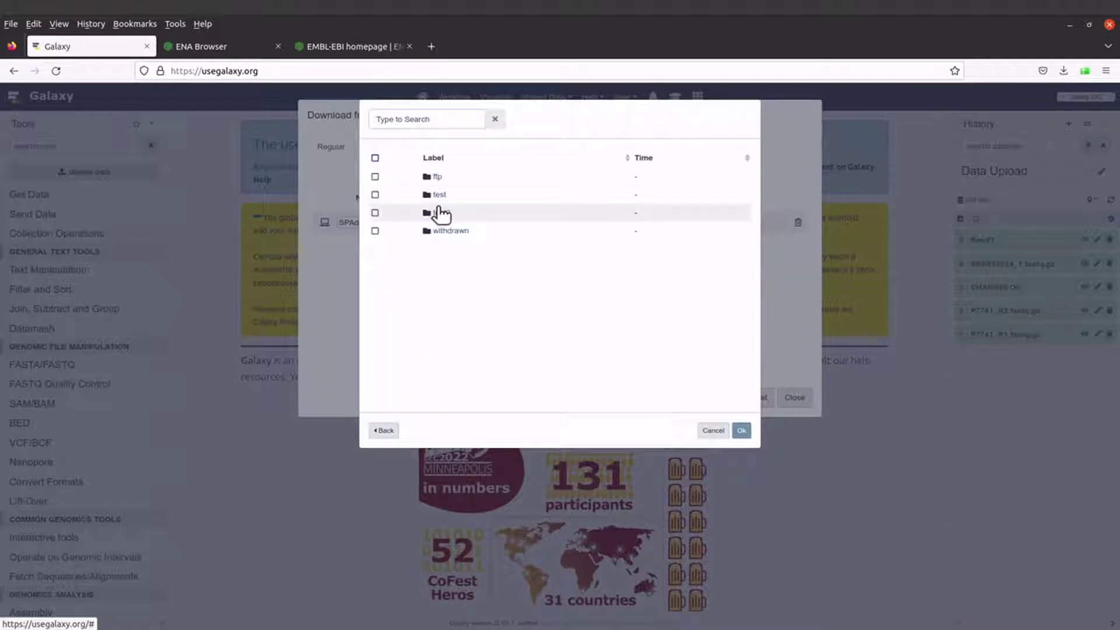
{"action": "left_click", "coordinate": [434, 176]}
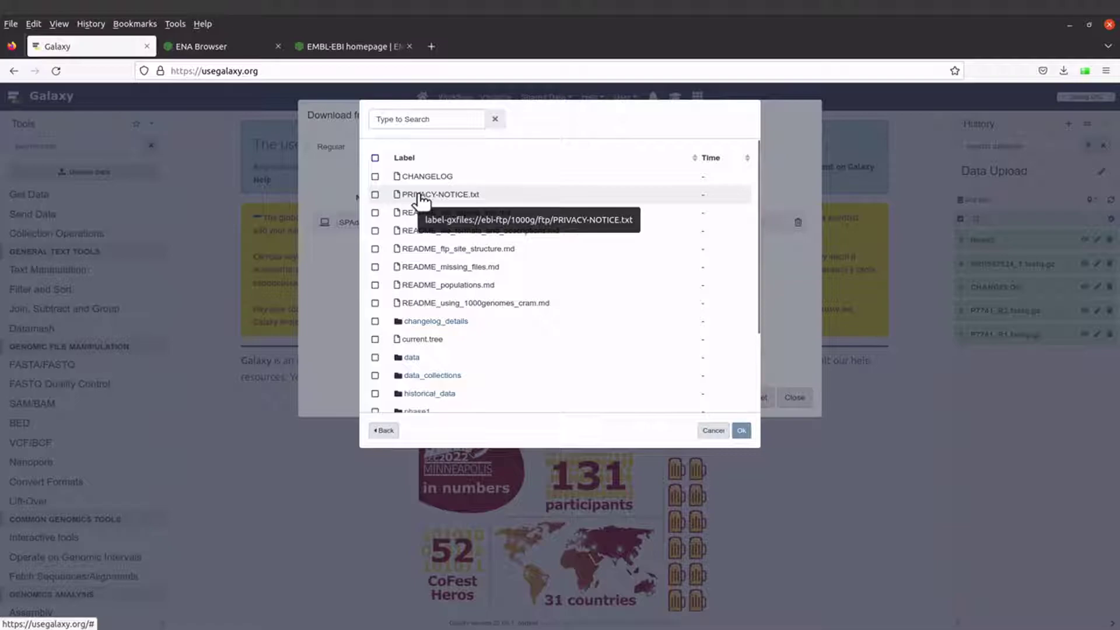
{"action": "double_click", "coordinate": [419, 195]}
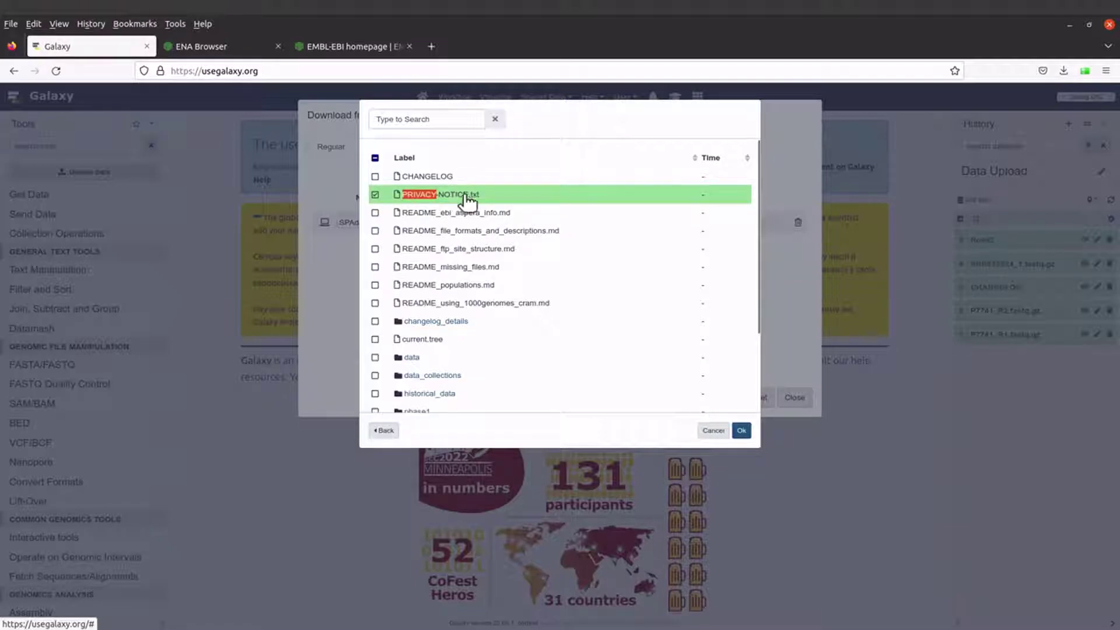
{"action": "left_click", "coordinate": [741, 430]}
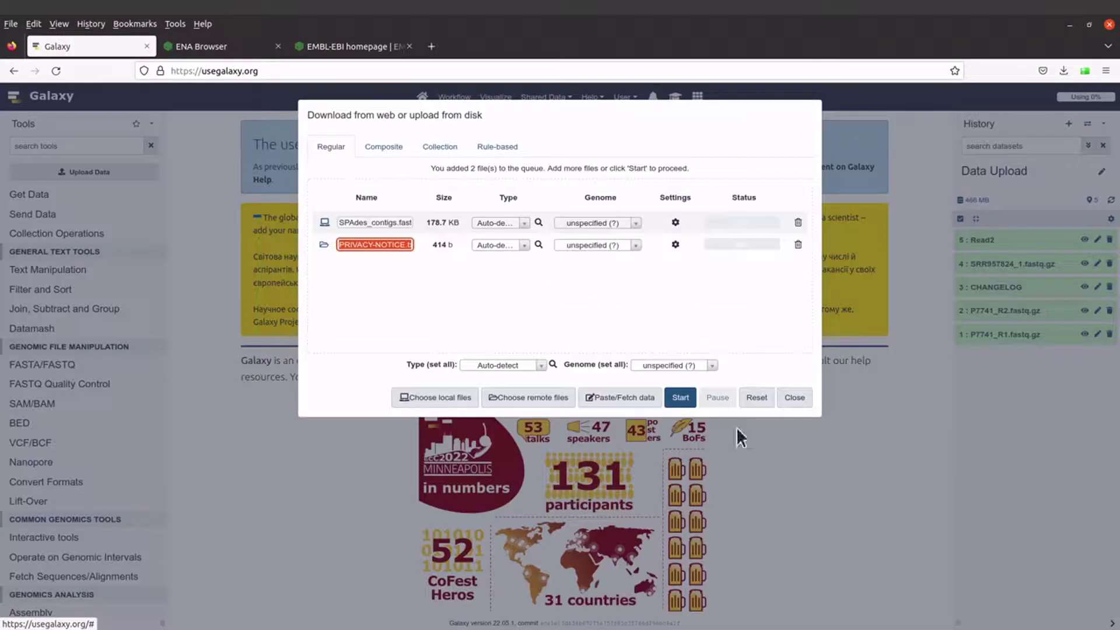
Step: Copy the SRR957824_2.fastq.gz link from the ENA Browser and paste it into a new paste/fetch entry in Galaxy's upload queue
{"action": "left_click", "coordinate": [636, 403]}
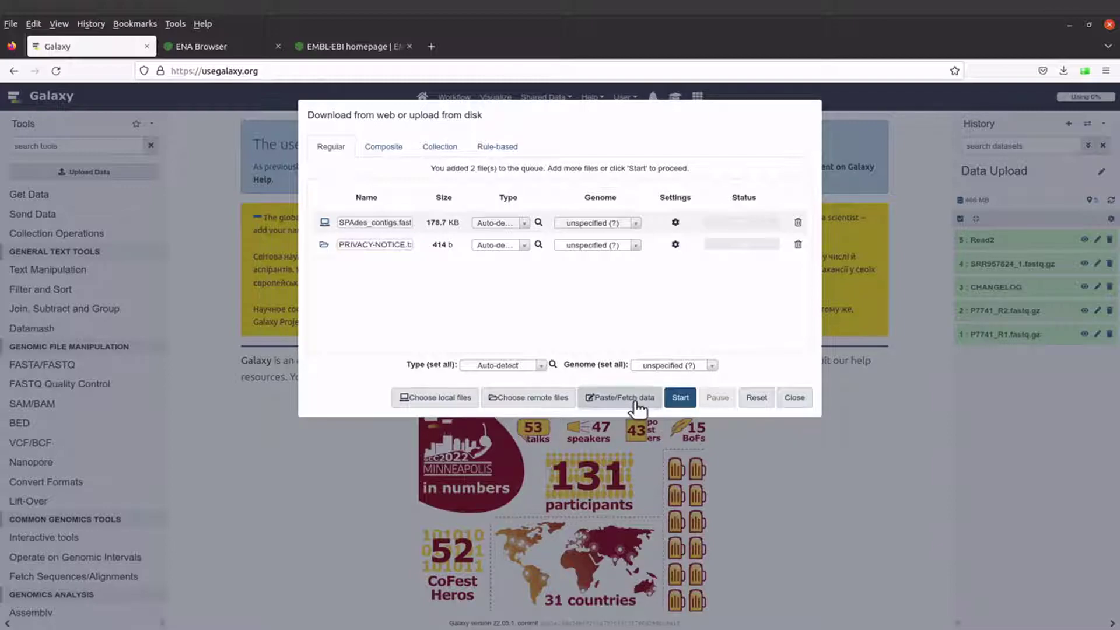
{"action": "left_click", "coordinate": [209, 46]}
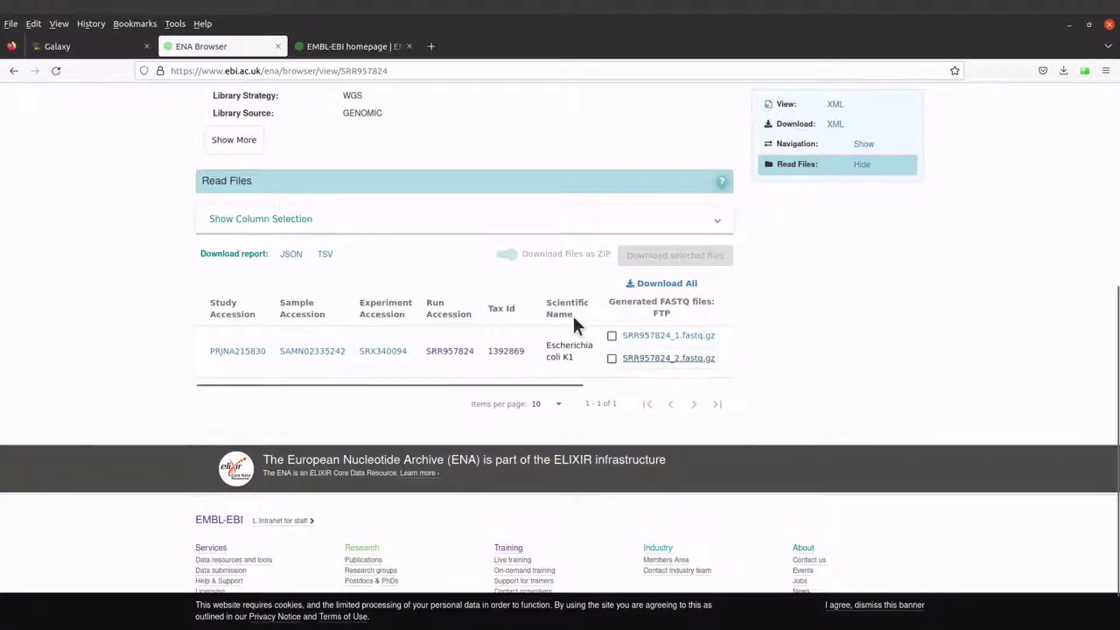
{"action": "right_click", "coordinate": [662, 363]}
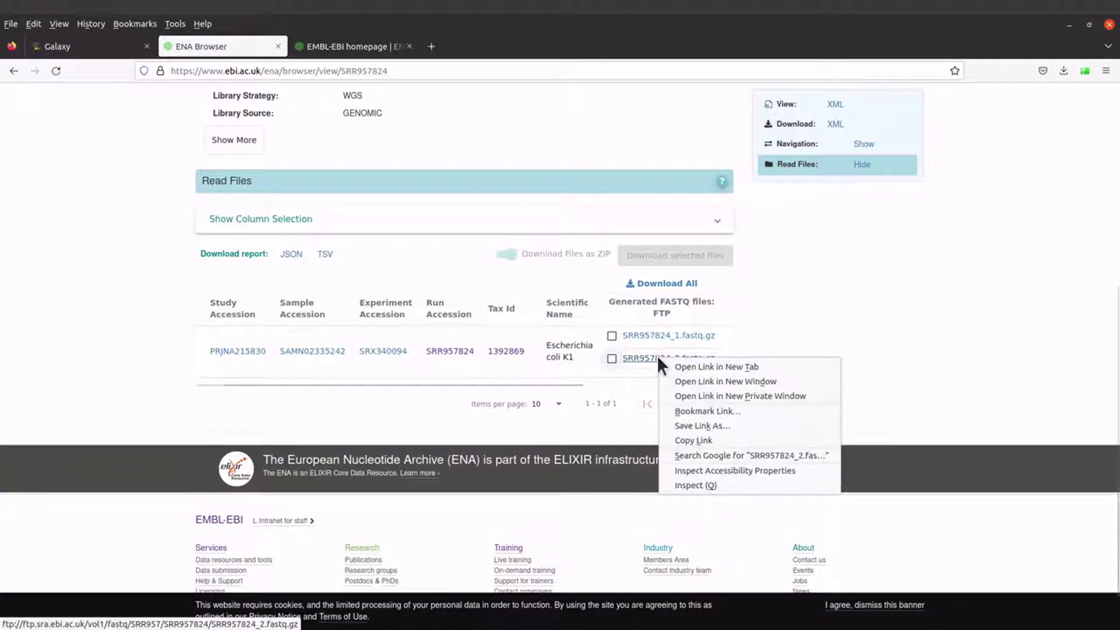
{"action": "left_click", "coordinate": [685, 440]}
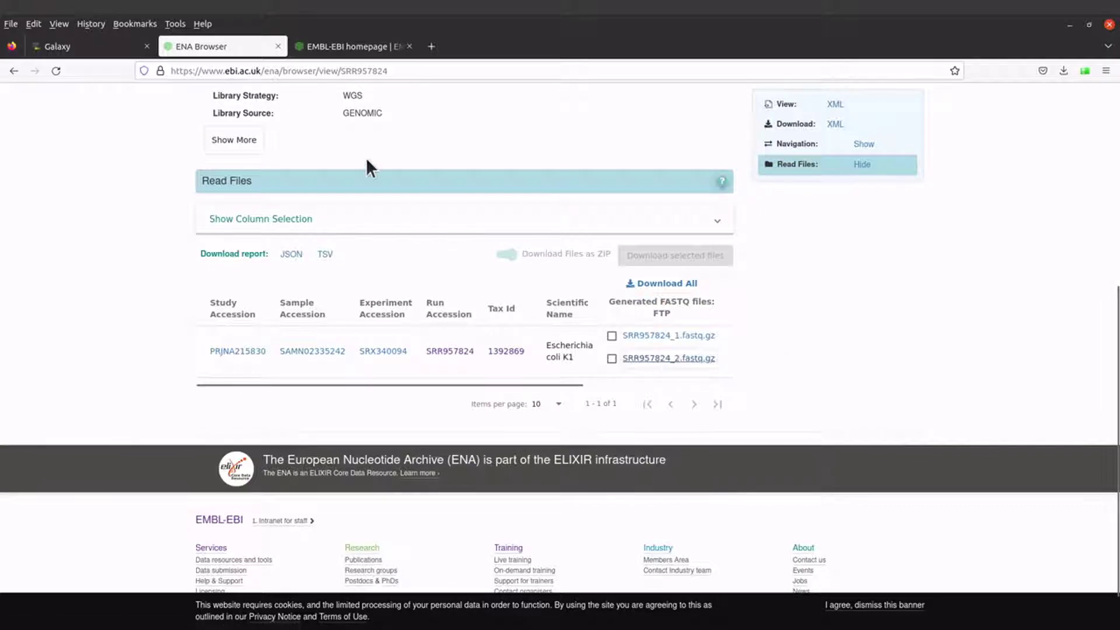
{"action": "left_click", "coordinate": [101, 52]}
{"action": "left_click", "coordinate": [499, 303]}
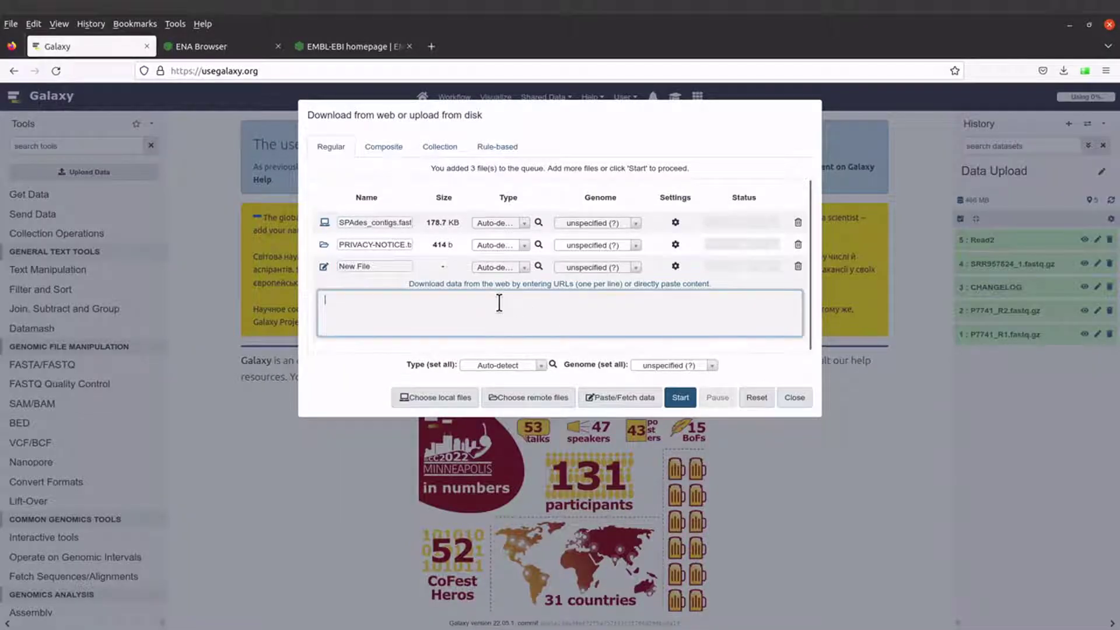
{"action": "right_click", "coordinate": [500, 303]}
{"action": "left_click", "coordinate": [527, 372]}
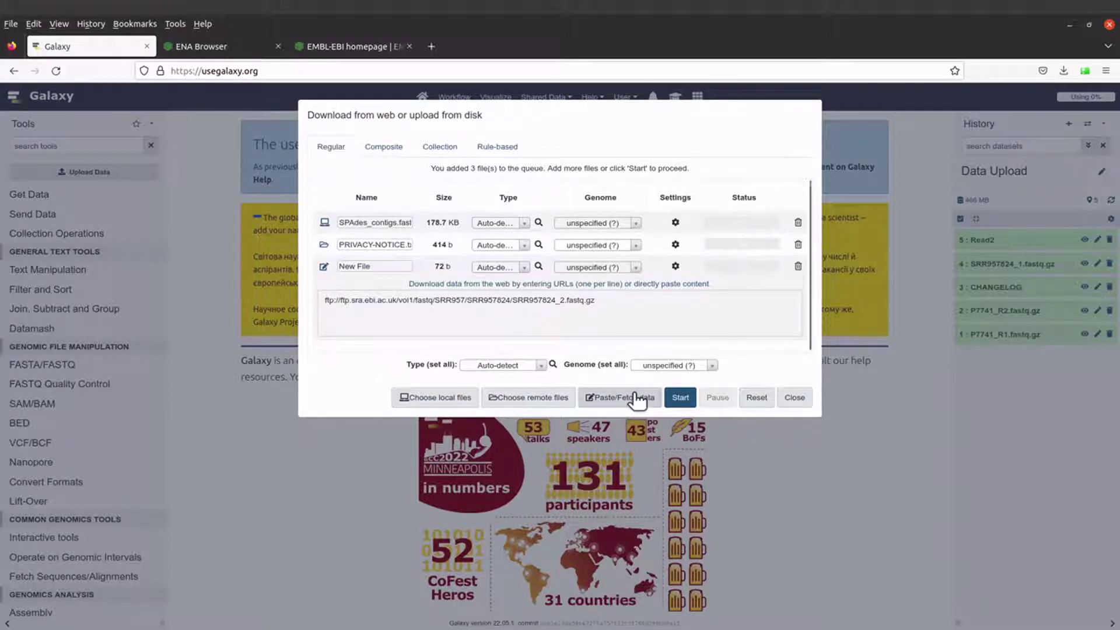
Step: Upload the queued local, remote and linked files into the history together and close the upload dialog
{"action": "left_click", "coordinate": [683, 404]}
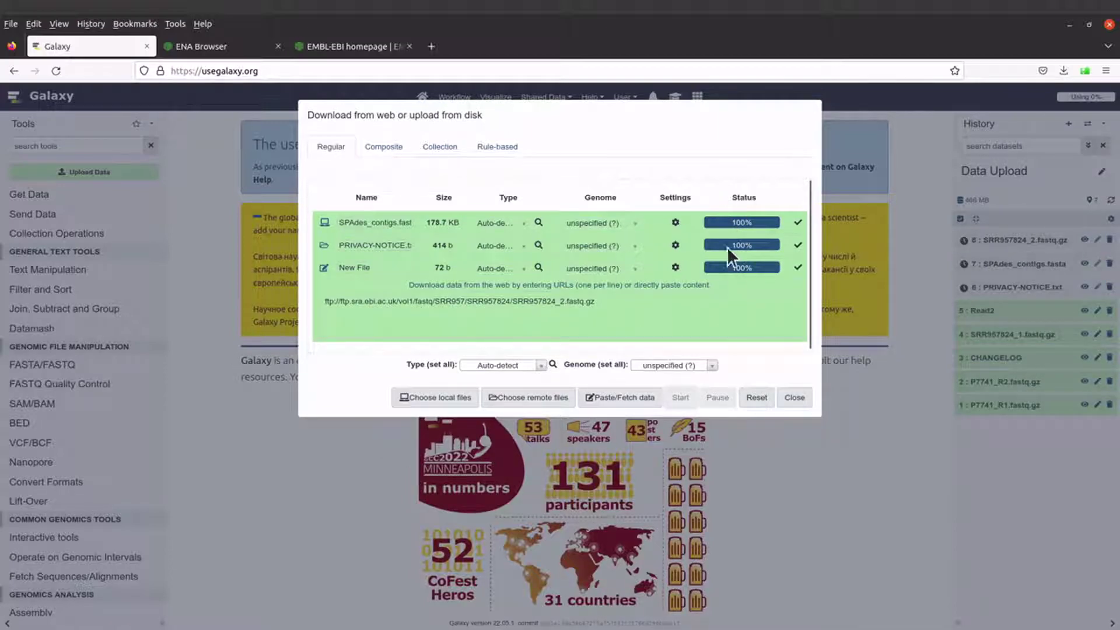
{"action": "left_click", "coordinate": [798, 398]}
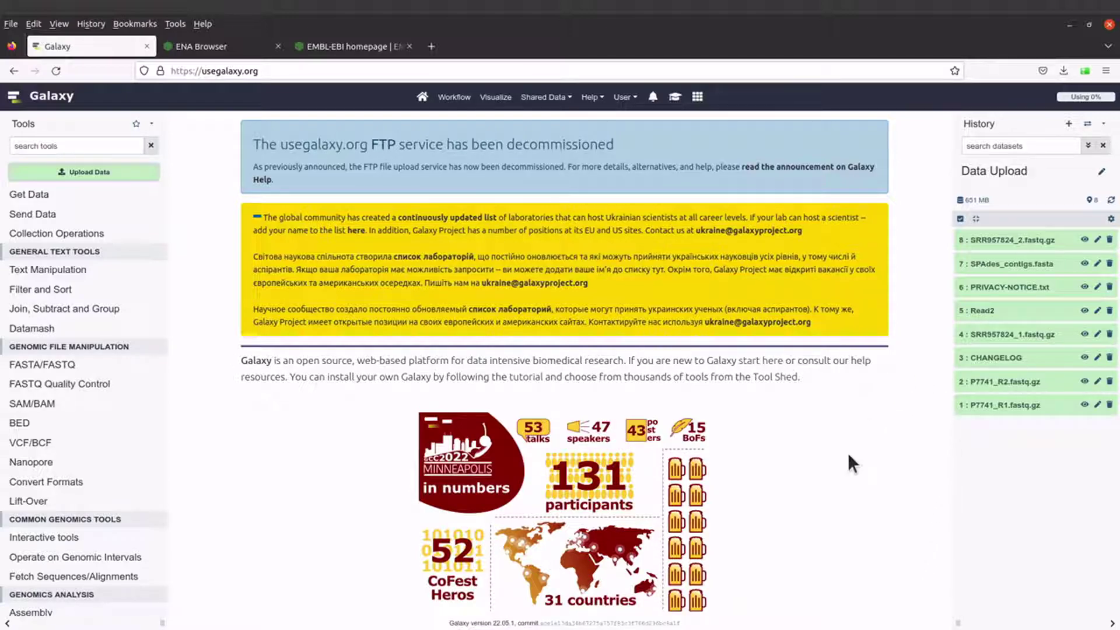
Step: Reopen the upload dialog, clear the finished uploads from its queue and close it
{"action": "left_click", "coordinate": [119, 173]}
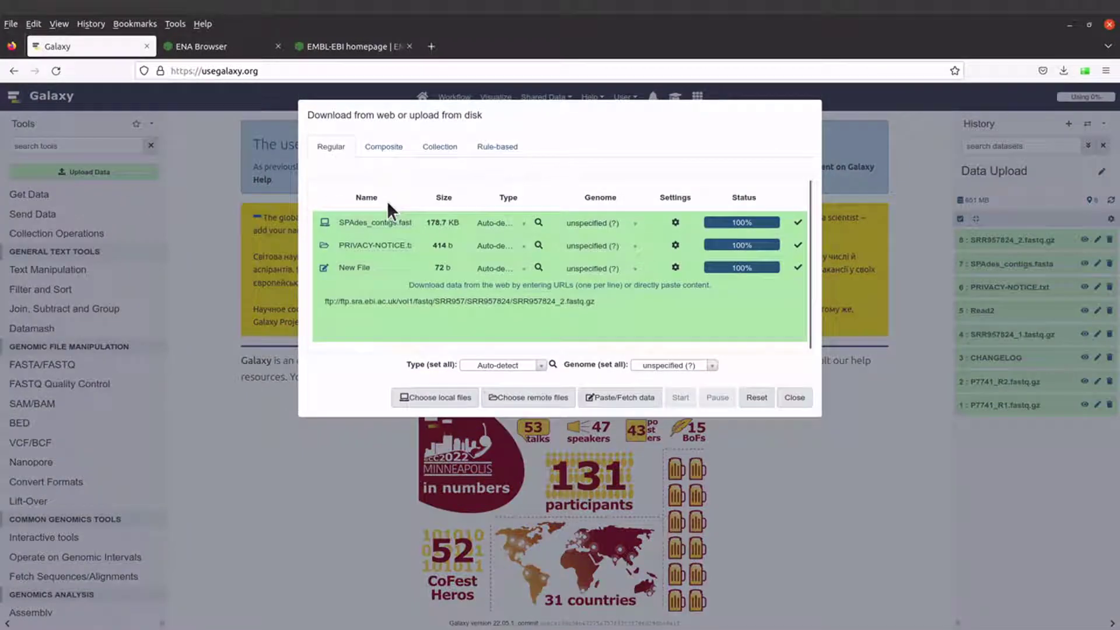
{"action": "left_click", "coordinate": [755, 400]}
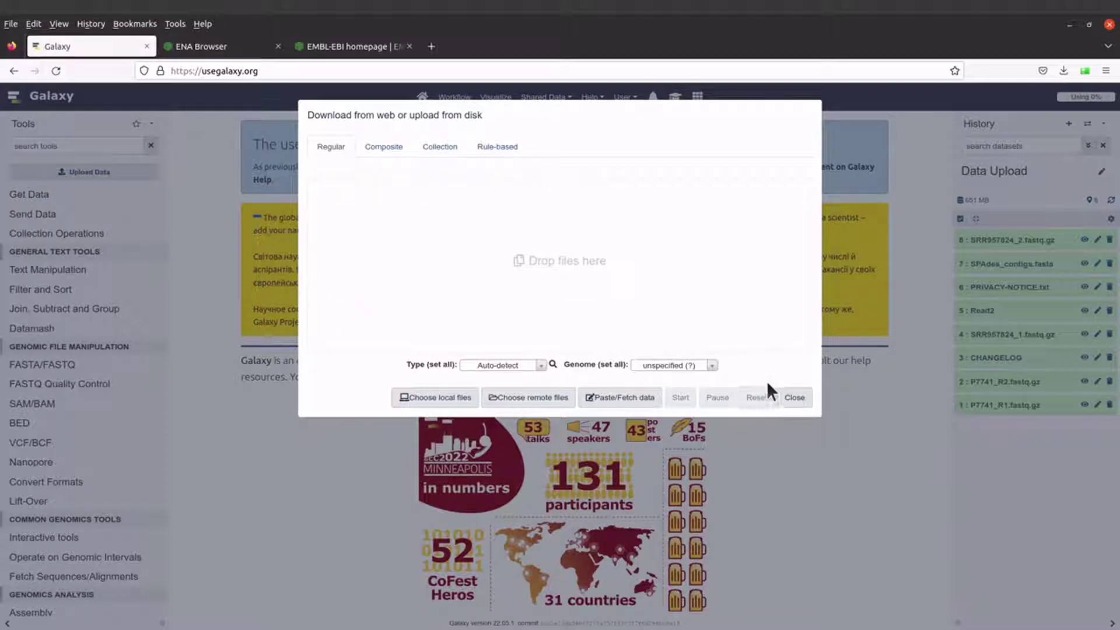
{"action": "left_click", "coordinate": [794, 399]}
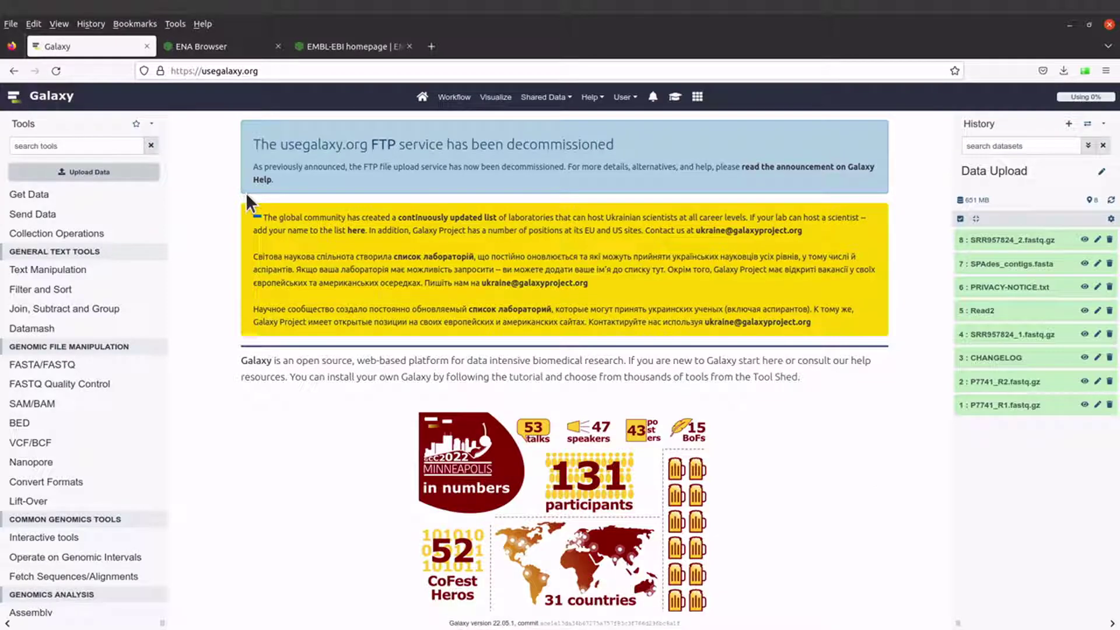
{"action": "left_click", "coordinate": [95, 171]}
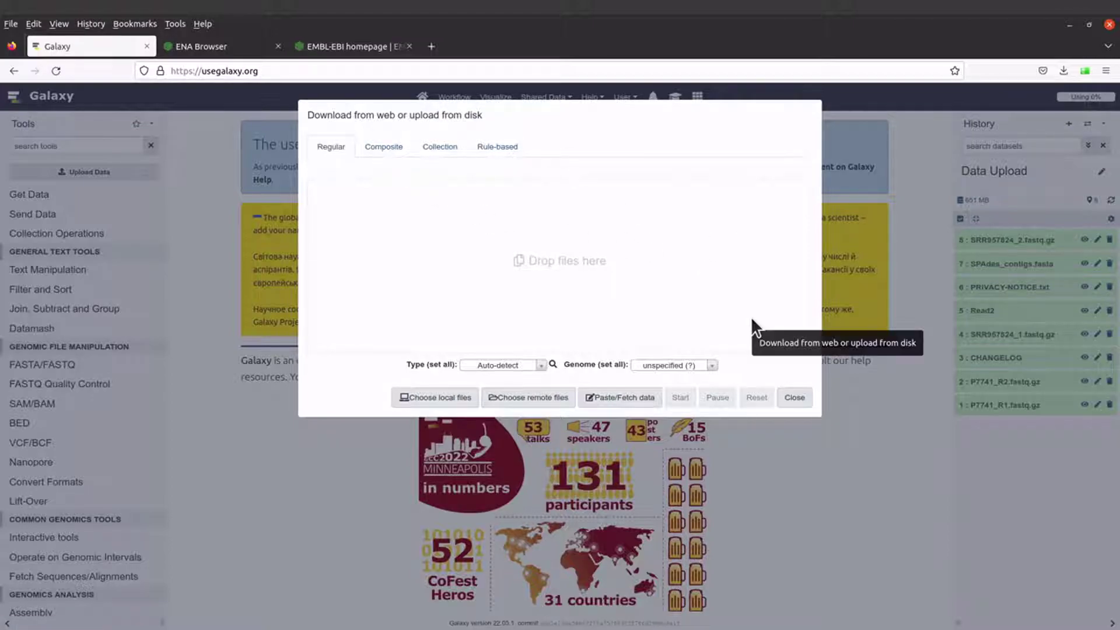
{"action": "left_click", "coordinate": [802, 401]}
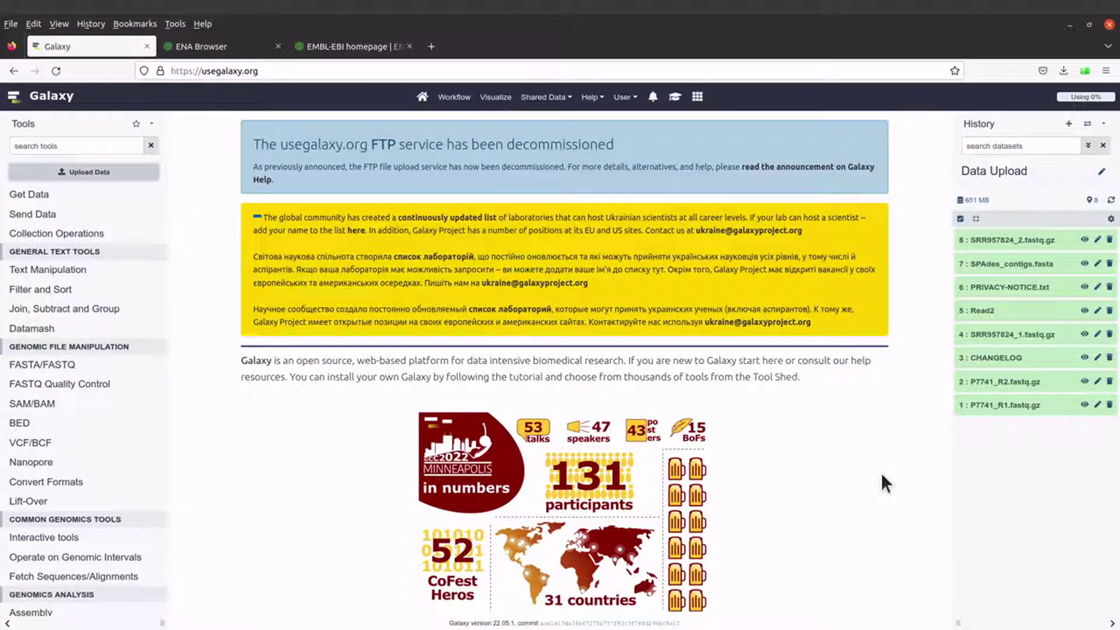